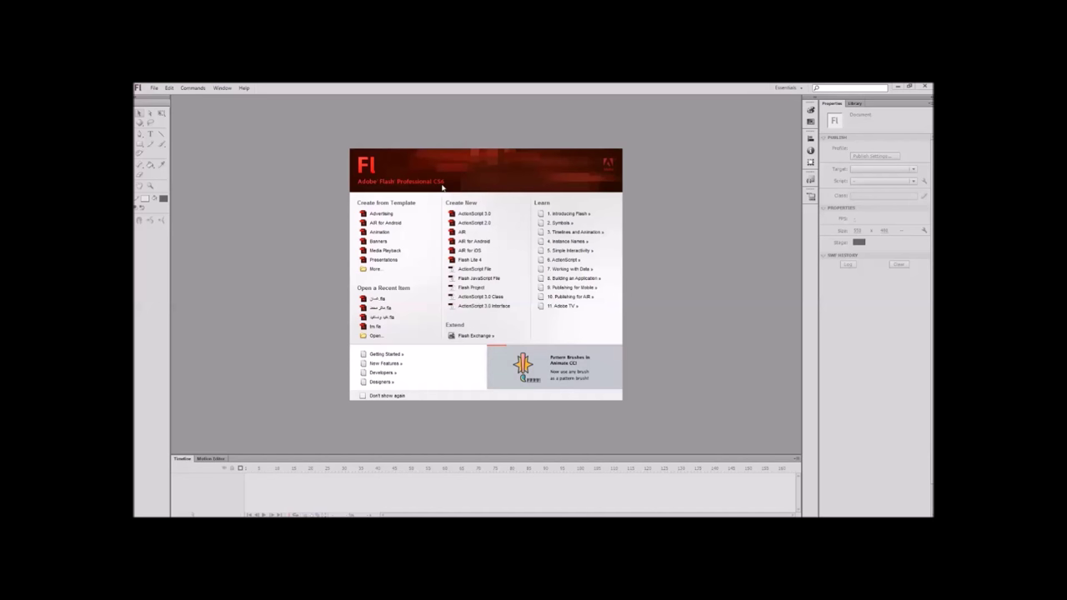
Create a new ActionScript 2.0 document.
click(480, 225)
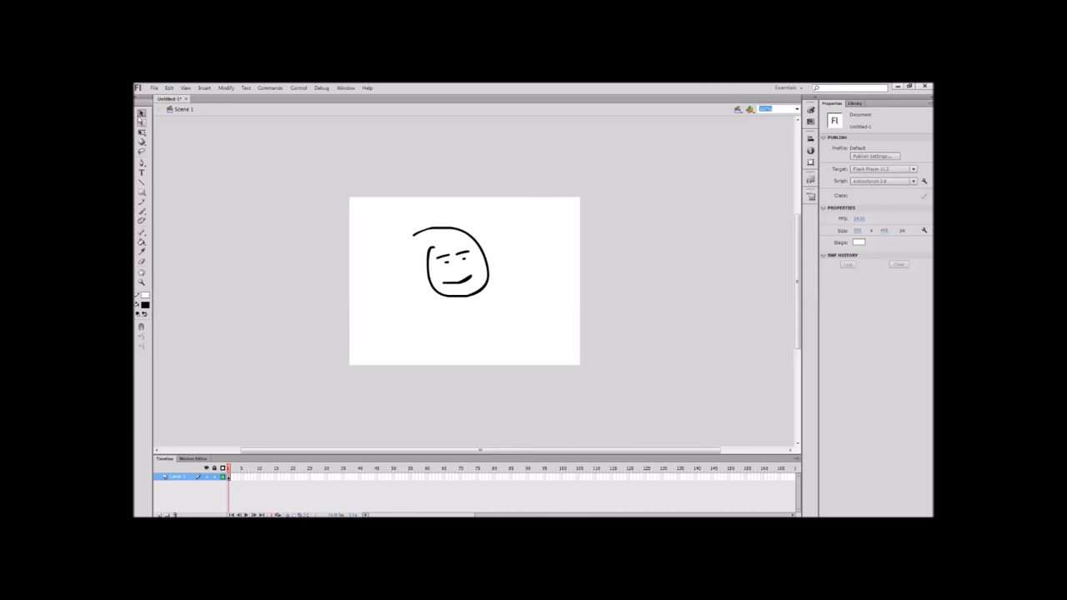
Try moving the head outline away from the facial features toward the stage's left edge, and undo the move.
click(457, 231)
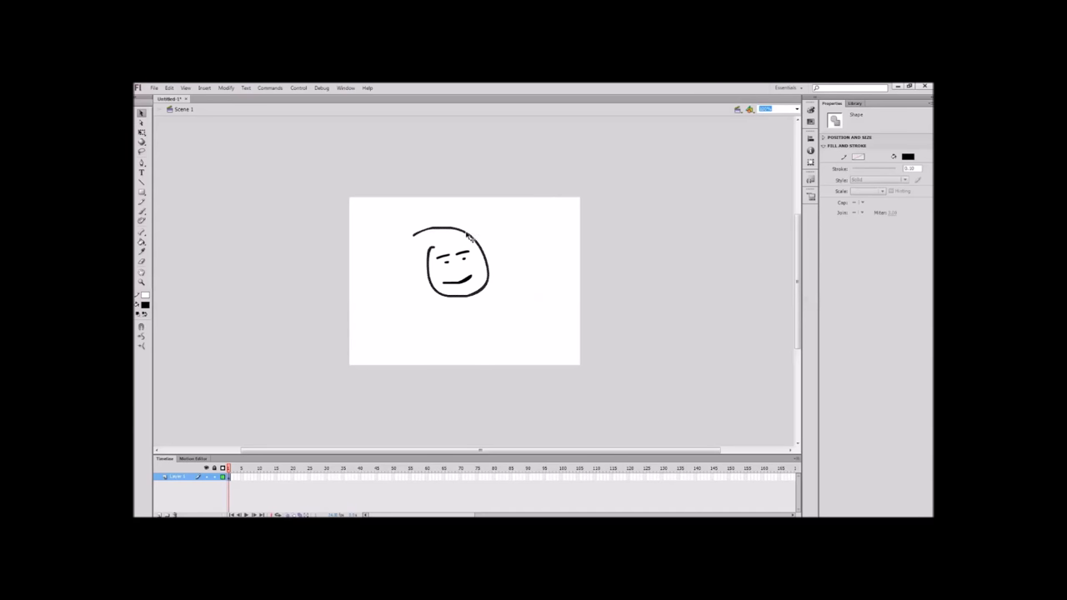
drag(469, 236, 388, 256)
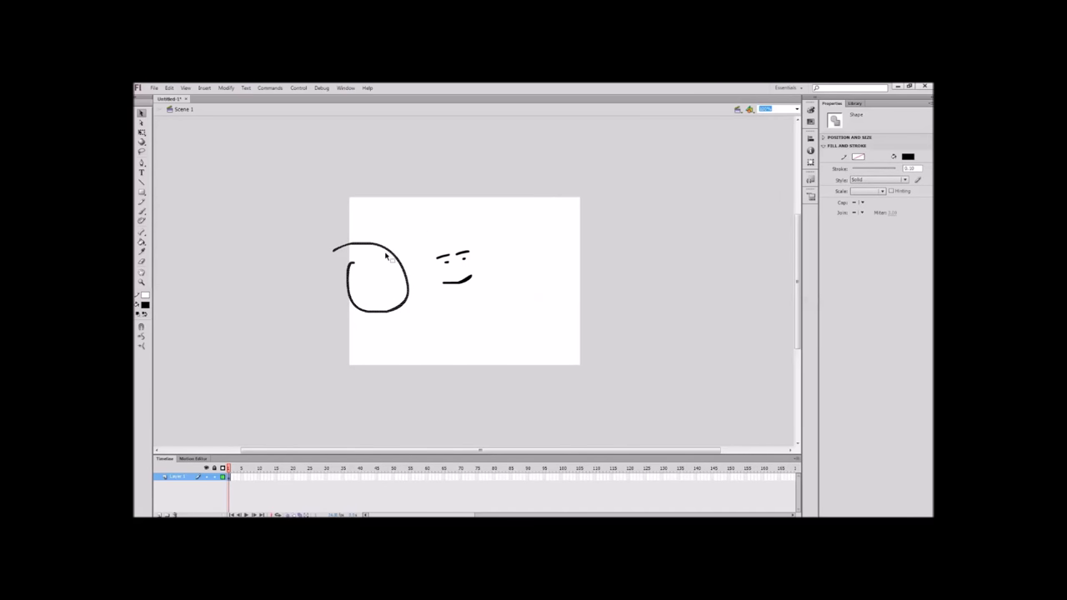
key(ctrl+z)
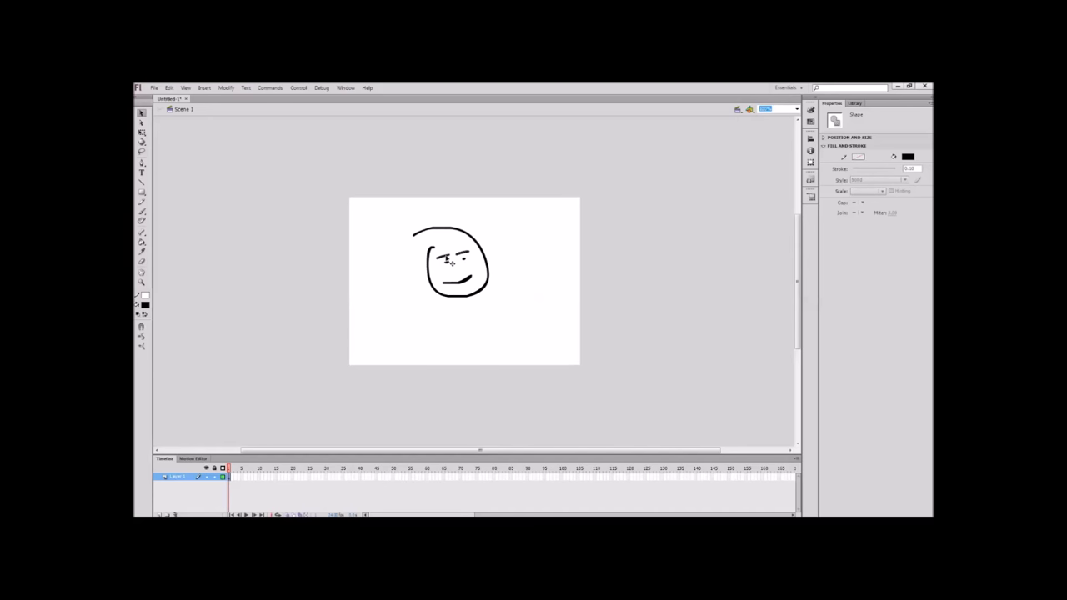
drag(428, 209, 451, 267)
click(534, 278)
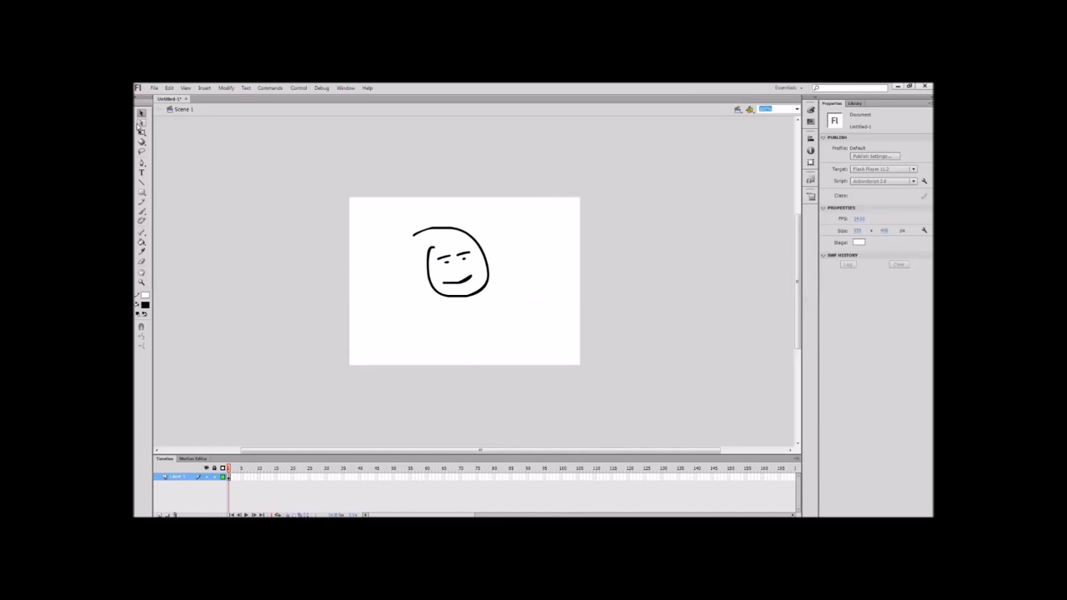
Reshape the head outline with the Subselection tool, pulling its top anchor point upward to form a thick black hair shape.
click(141, 122)
click(461, 235)
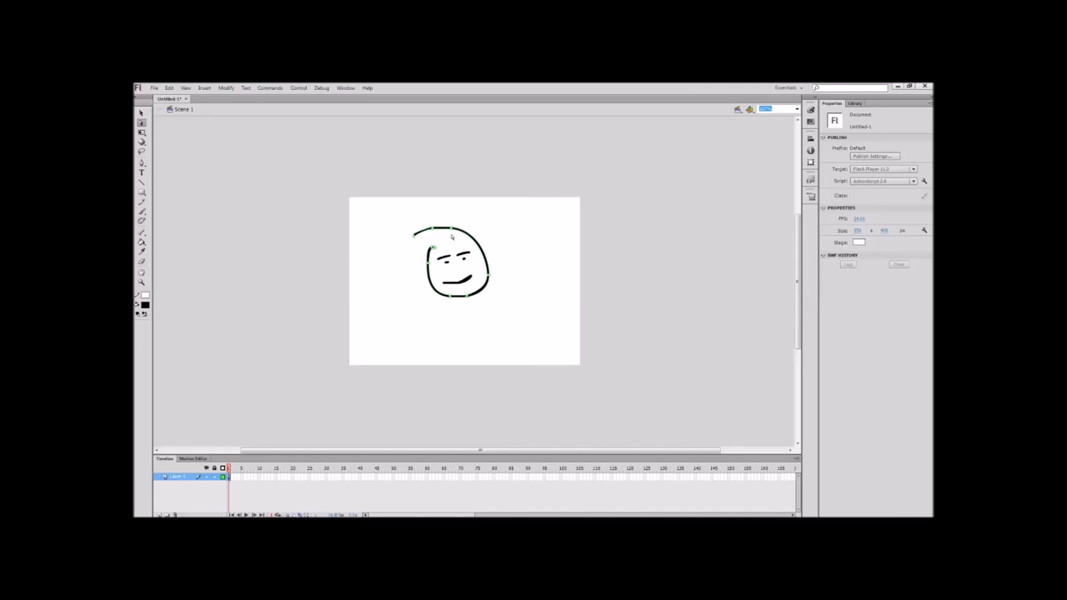
drag(454, 233, 454, 238)
click(452, 240)
click(453, 238)
drag(455, 236, 454, 220)
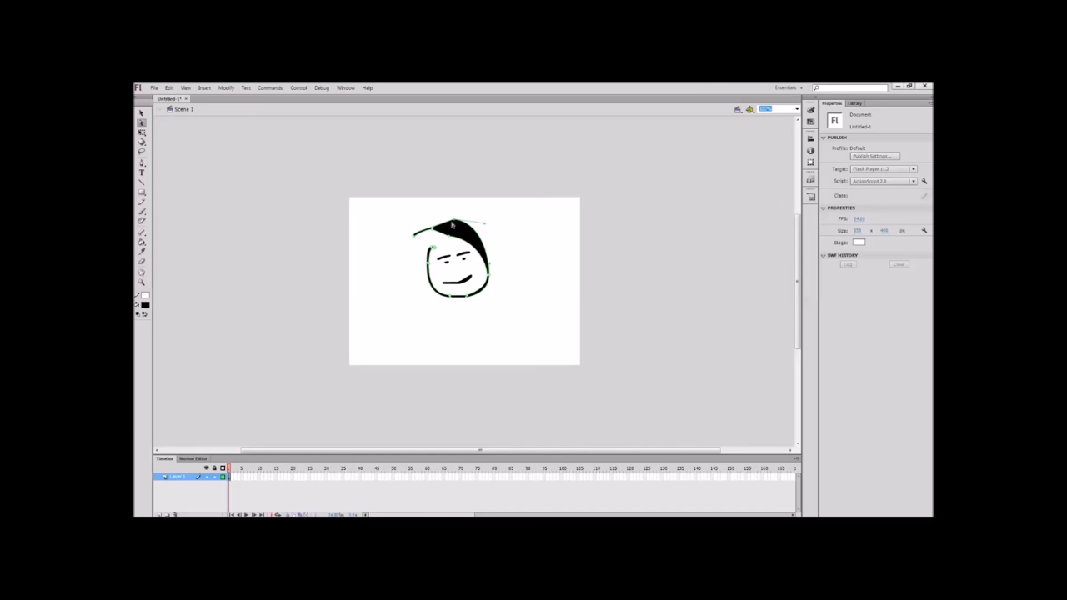
Select the whole face with the Free Transform tool and enlarge it moderately in both width and height.
click(141, 134)
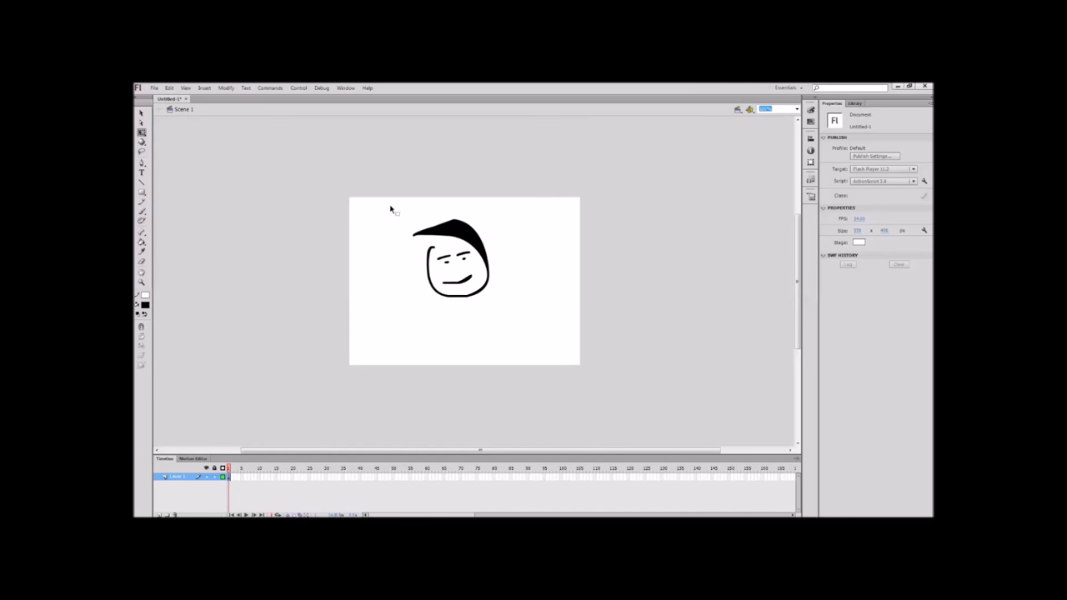
drag(389, 205, 510, 315)
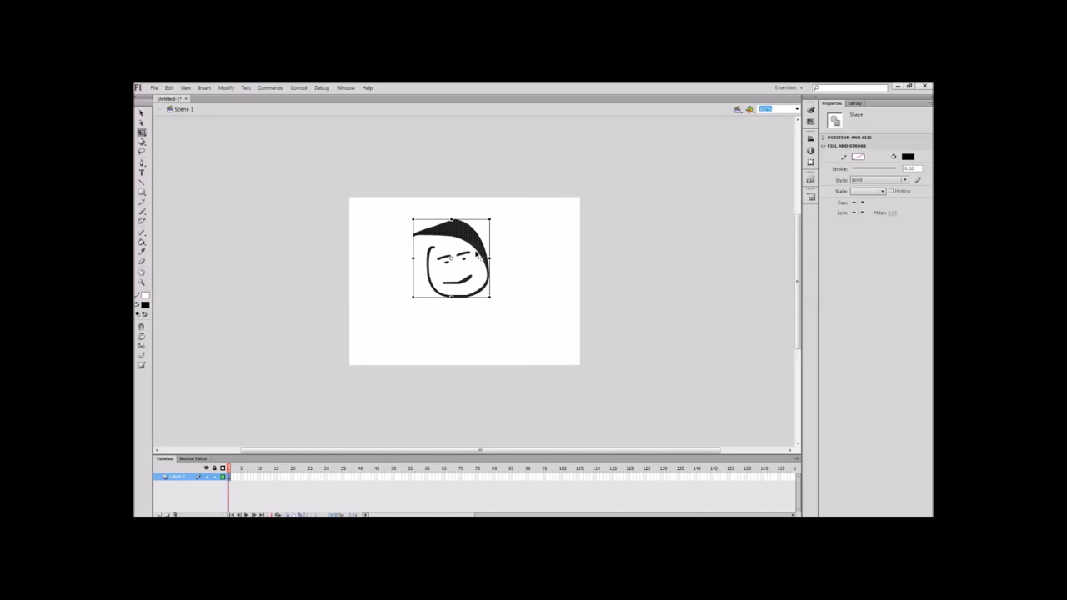
drag(491, 298, 551, 349)
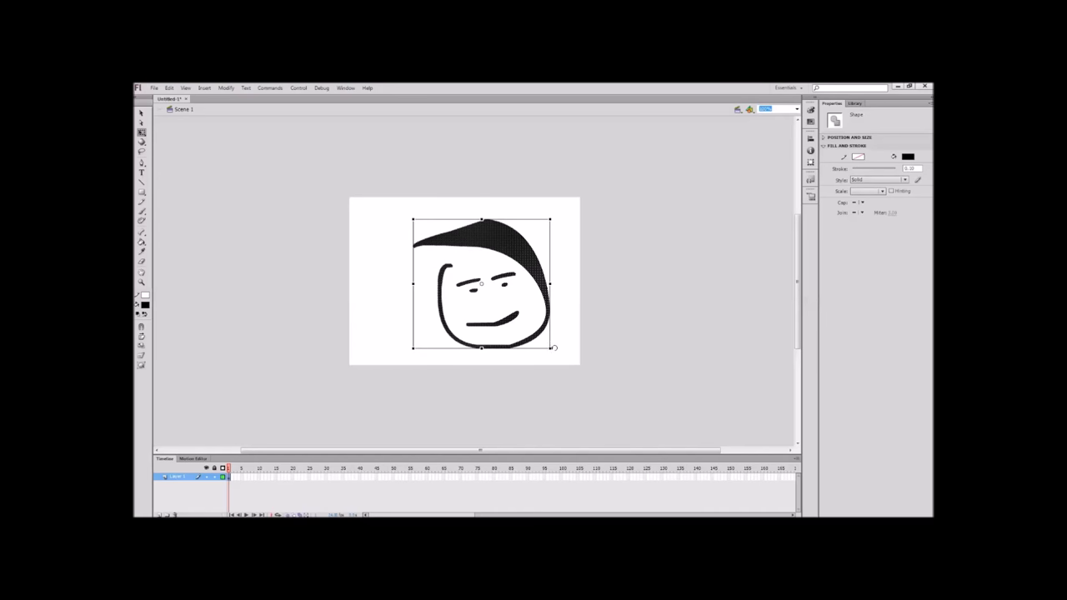
drag(551, 220, 483, 266)
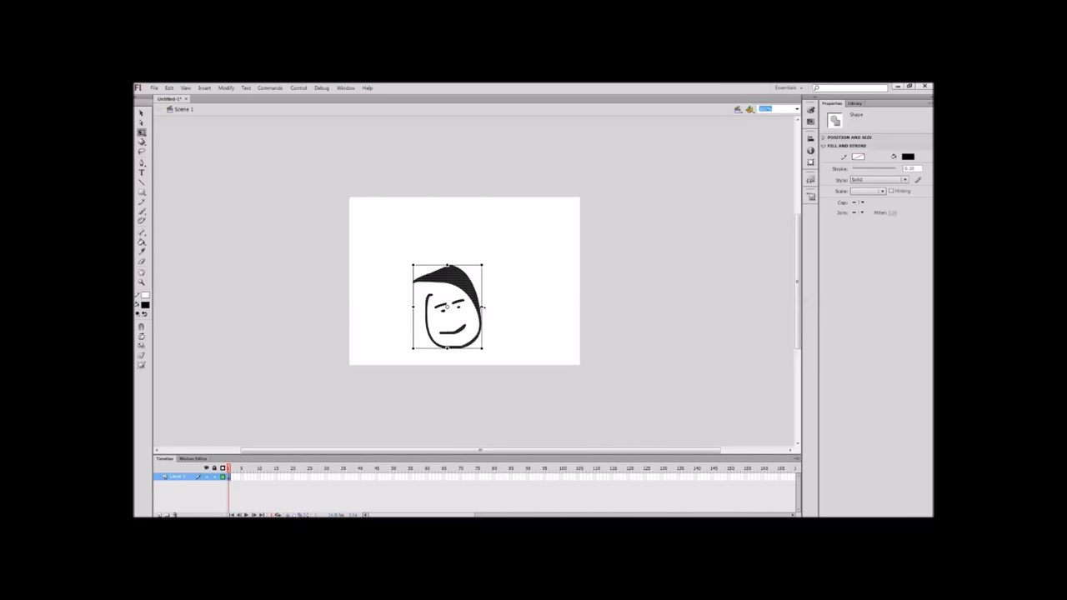
drag(481, 308, 544, 308)
drag(480, 265, 480, 227)
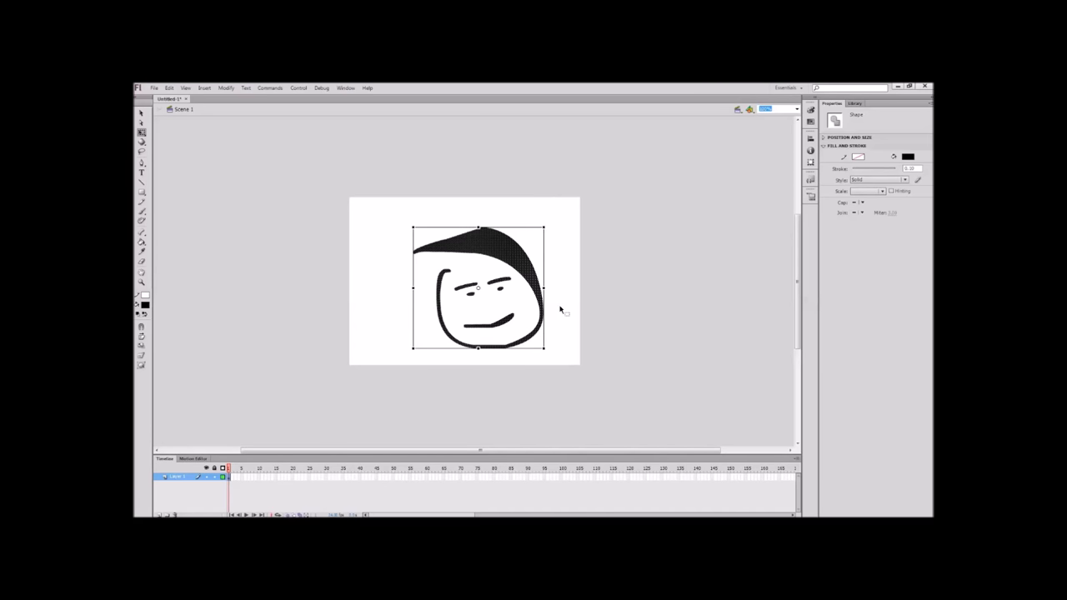
drag(545, 350, 524, 339)
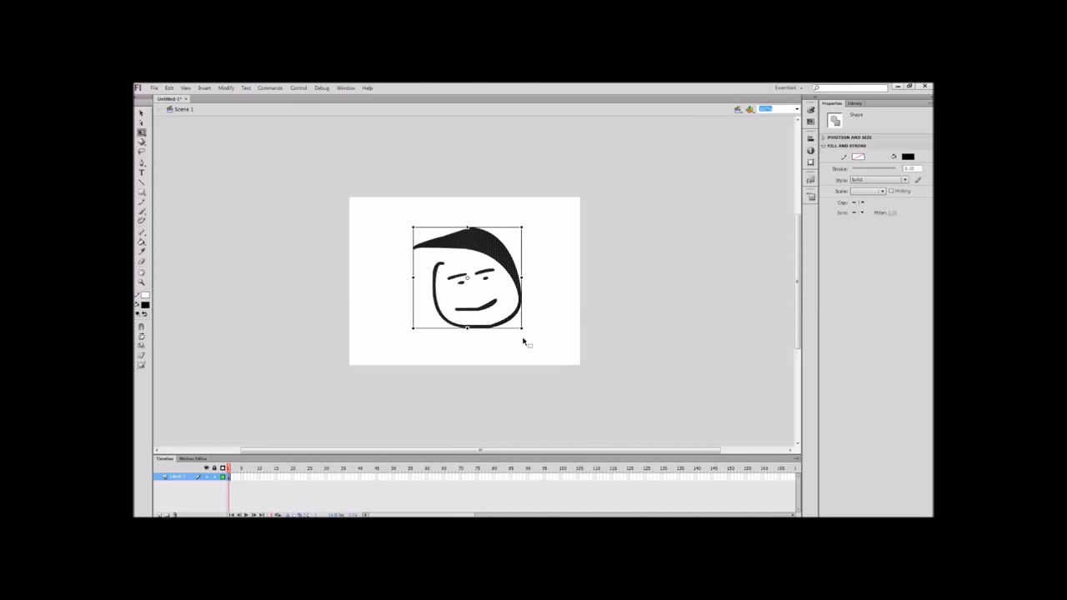
Lasso the left part of the black hair shape and move it up and left, away from the head.
click(141, 153)
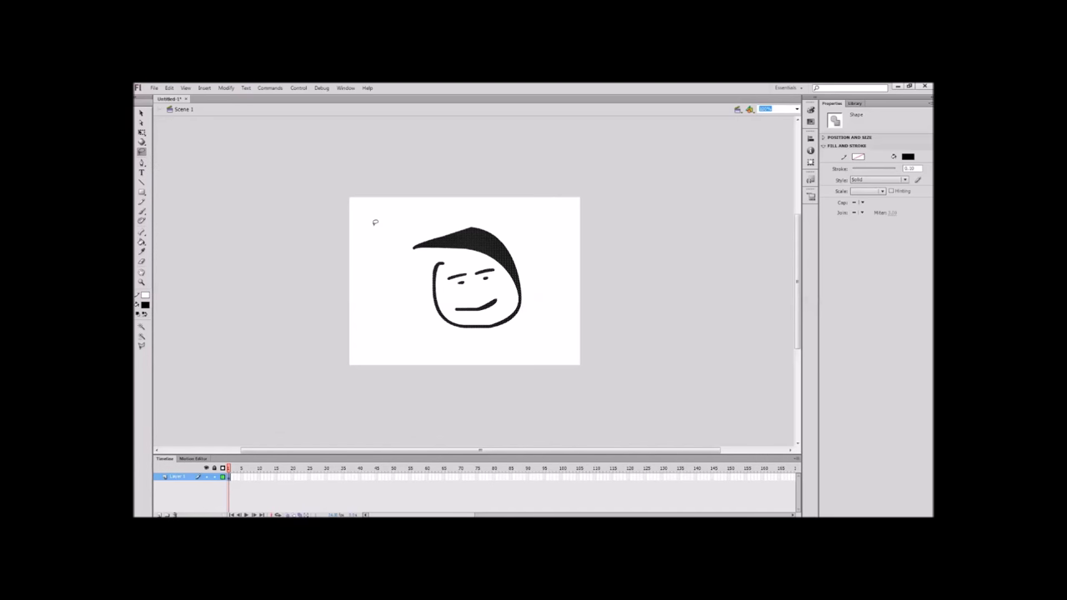
mouse_move(406, 243)
mouse_down()
mouse_move(482, 215)
mouse_move(494, 226)
mouse_move(461, 247)
mouse_move(412, 254)
mouse_move(416, 233)
mouse_move(447, 229)
mouse_up()
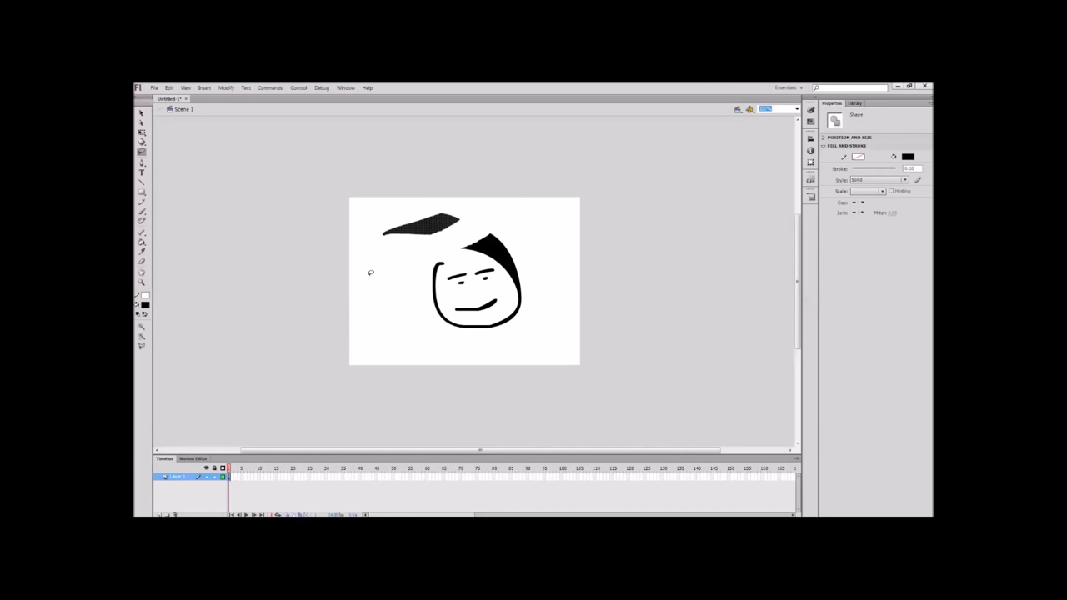
Add the text "loldraw" near the stage's top edge, above the face.
click(144, 174)
click(527, 205)
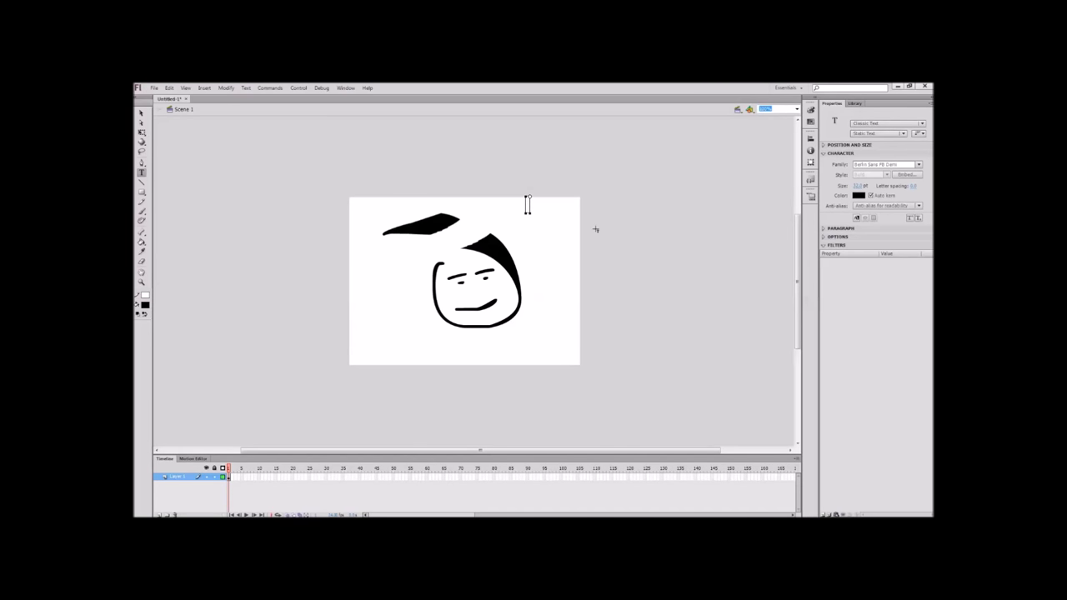
text(sdsadljlsdjk)
key(BackSpace)
key(BackSpace)
key(BackSpace)
key(BackSpace)
key(BackSpace)
key(BackSpace)
key(BackSpace)
key(BackSpace)
key(BackSpace)
key(BackSpace)
key(BackSpace)
key(BackSpace)
text(loldraw)
Set the Line tool's stroke color to black and draw a thin horizontal line beneath the loldraw text.
click(142, 182)
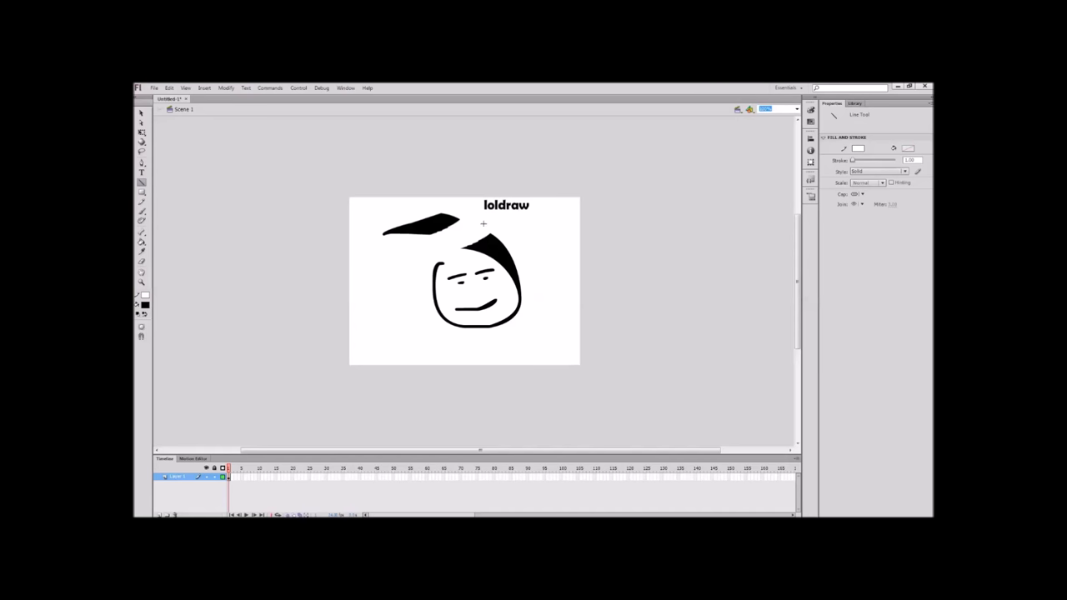
drag(489, 224, 563, 223)
drag(480, 222, 570, 223)
click(145, 297)
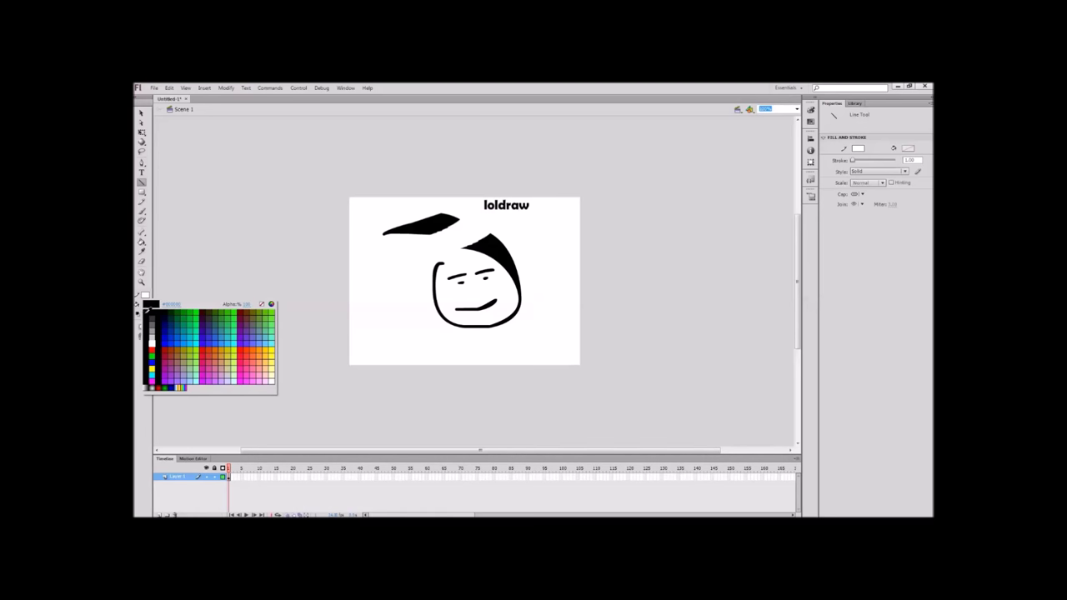
click(148, 310)
drag(484, 219, 566, 220)
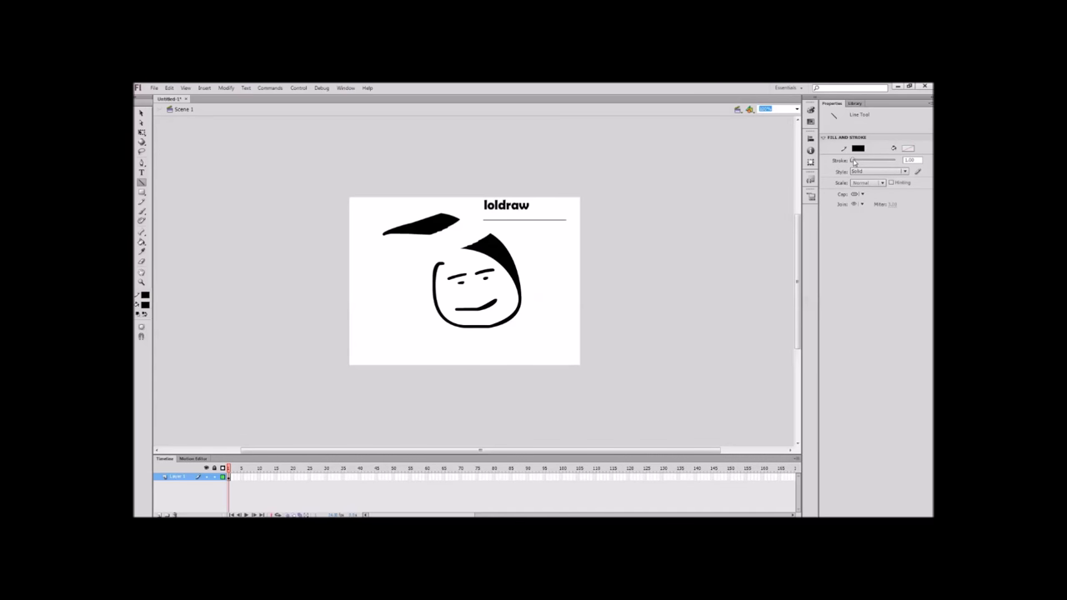
Increase the stroke thickness and draw a thick horizontal line below the thin one plus a thick vertical line on each side of the face.
mouse_move(854, 162)
mouse_down()
mouse_move(843, 166)
mouse_move(856, 163)
mouse_up()
mouse_move(478, 227)
mouse_down()
mouse_move(570, 227)
mouse_move(548, 316)
mouse_up()
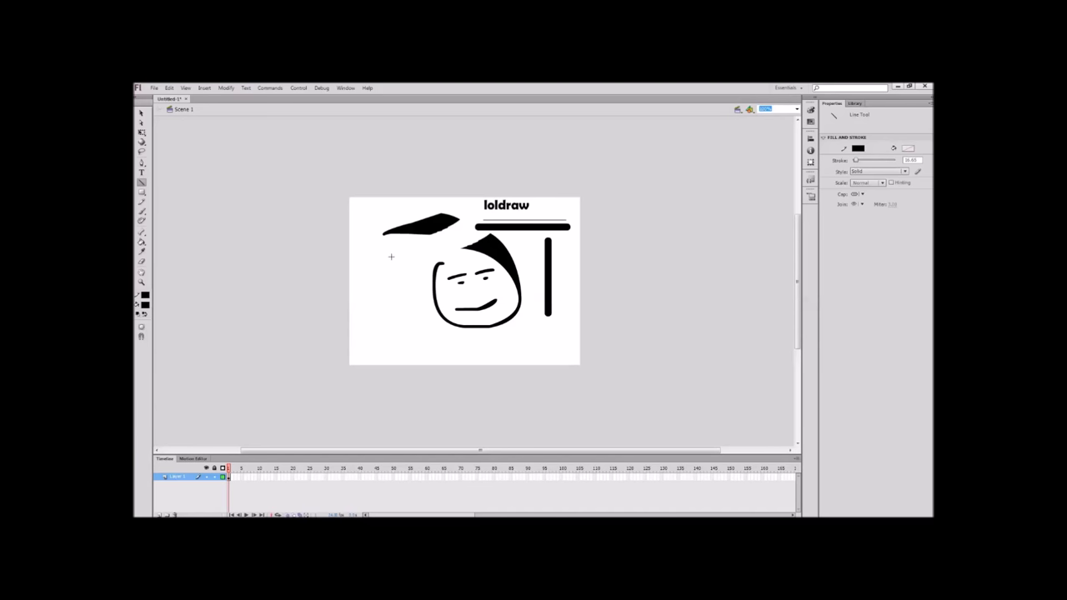
drag(364, 254, 356, 342)
mouse_move(240, 254)
mouse_down()
mouse_move(262, 148)
mouse_move(309, 159)
mouse_move(369, 131)
mouse_move(452, 242)
mouse_move(421, 308)
mouse_move(367, 335)
mouse_up()
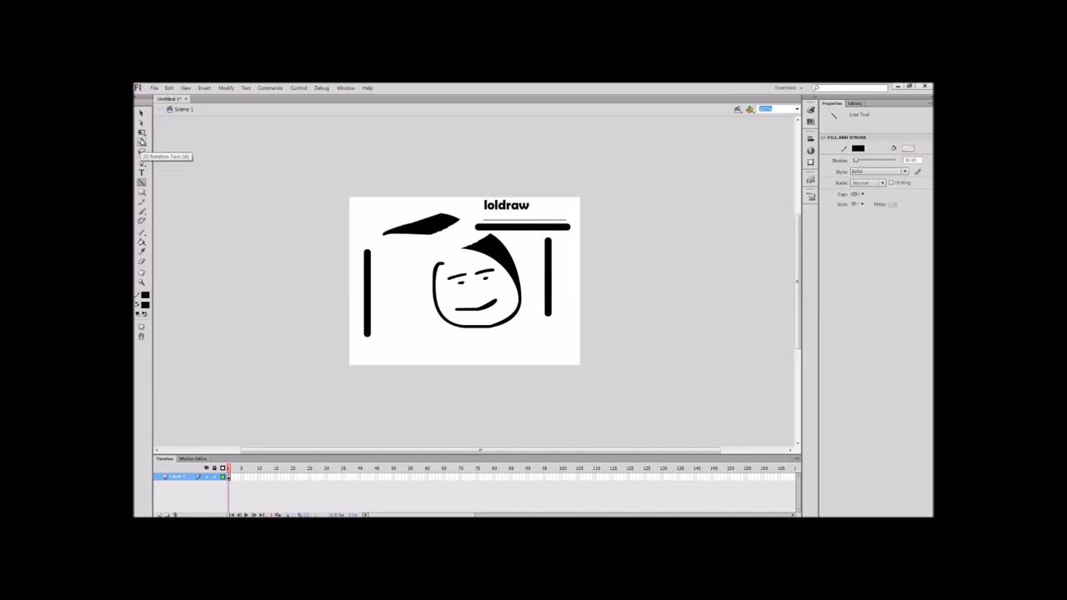
Change the loldraw text's font to Blackoak Std and reduce its font size.
click(141, 172)
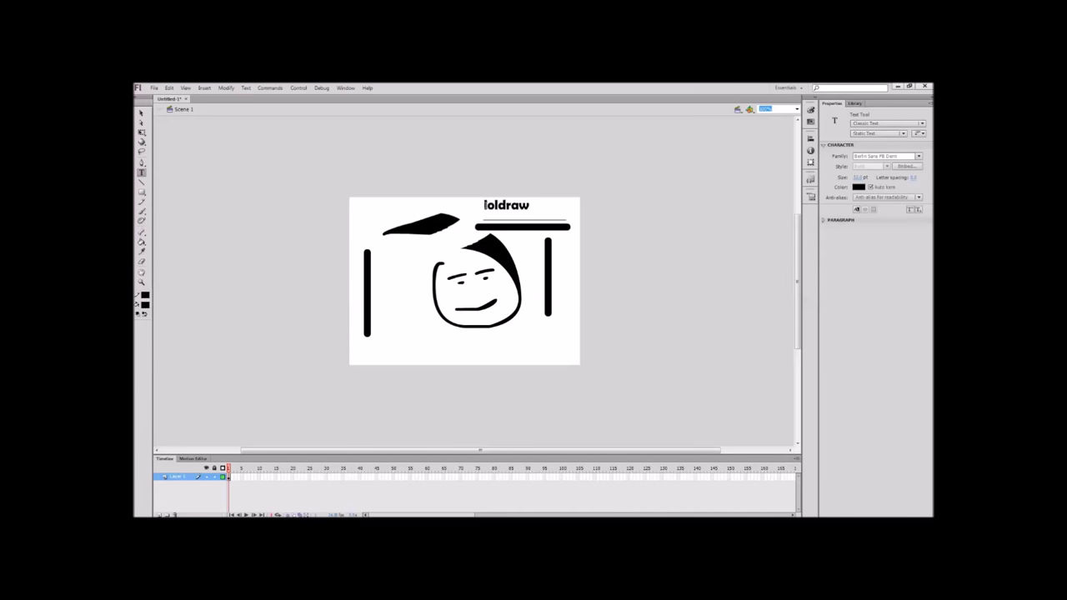
drag(484, 206, 533, 205)
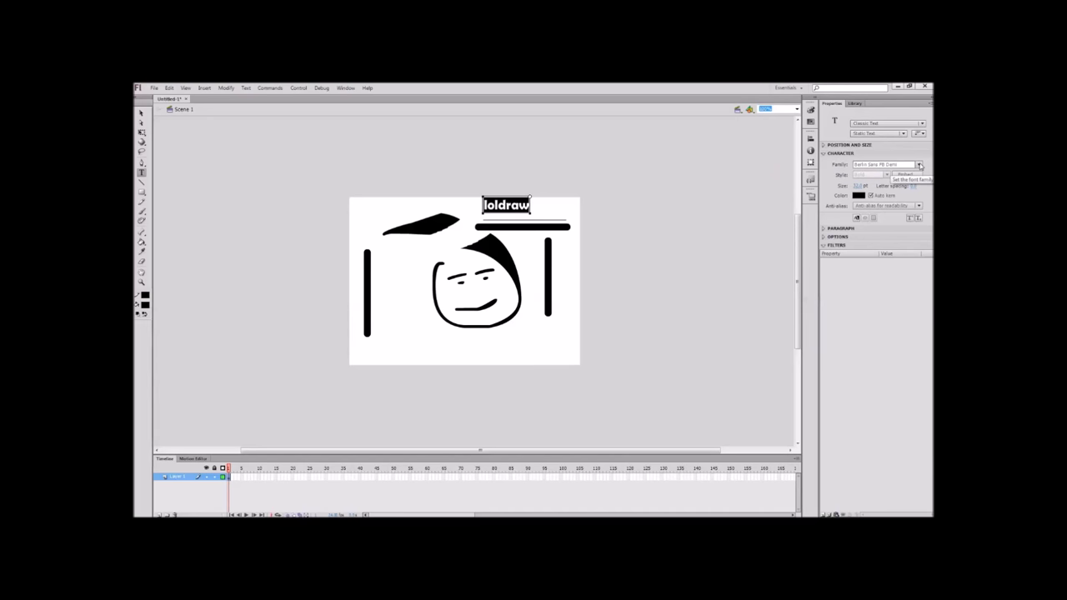
click(920, 165)
click(888, 223)
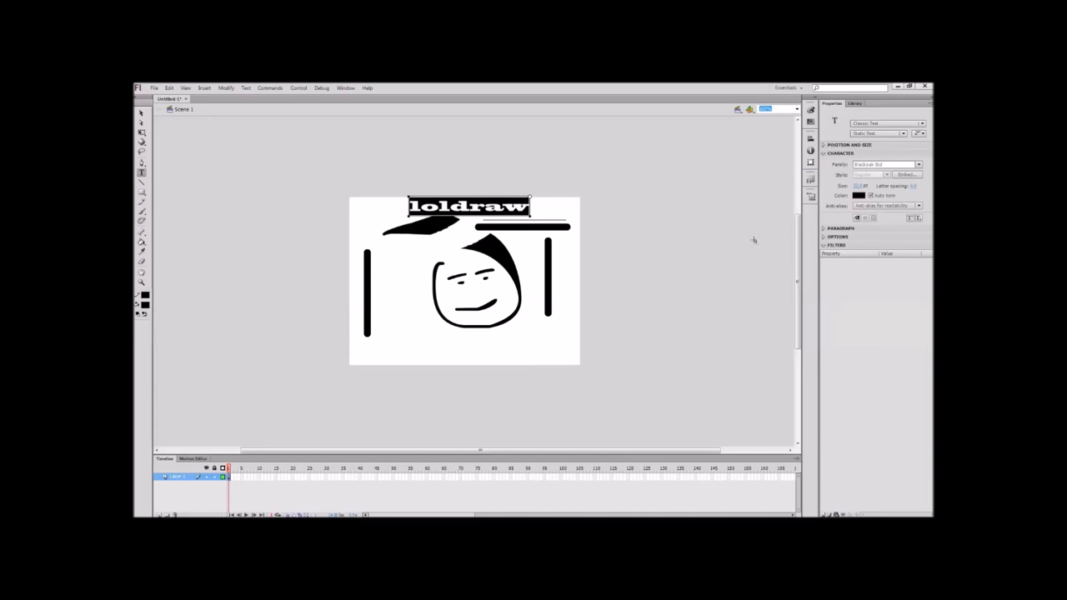
click(858, 185)
text(30)
key(Return)
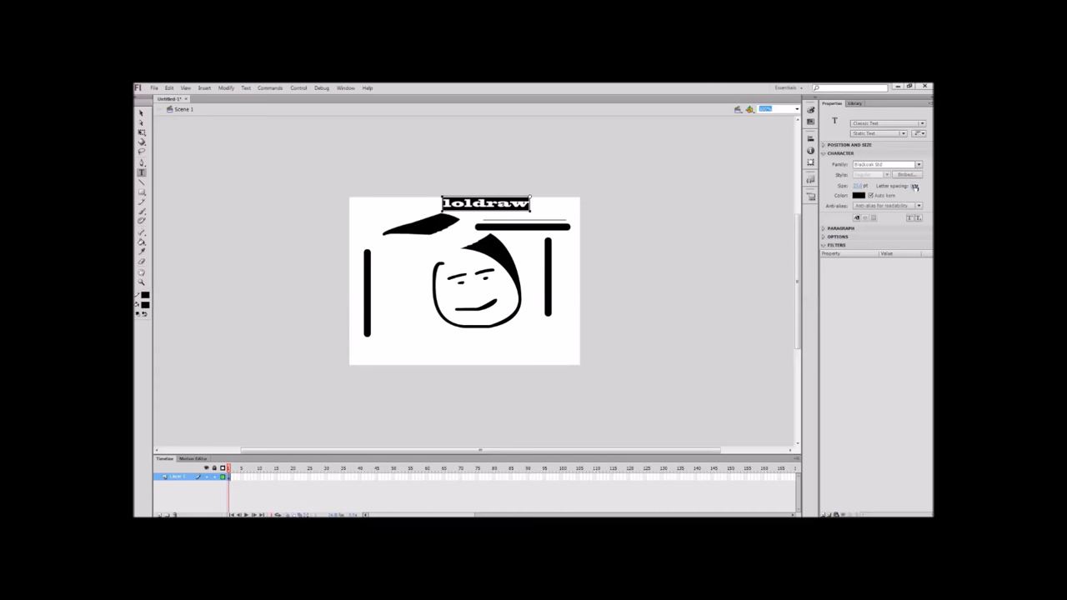
key(v)
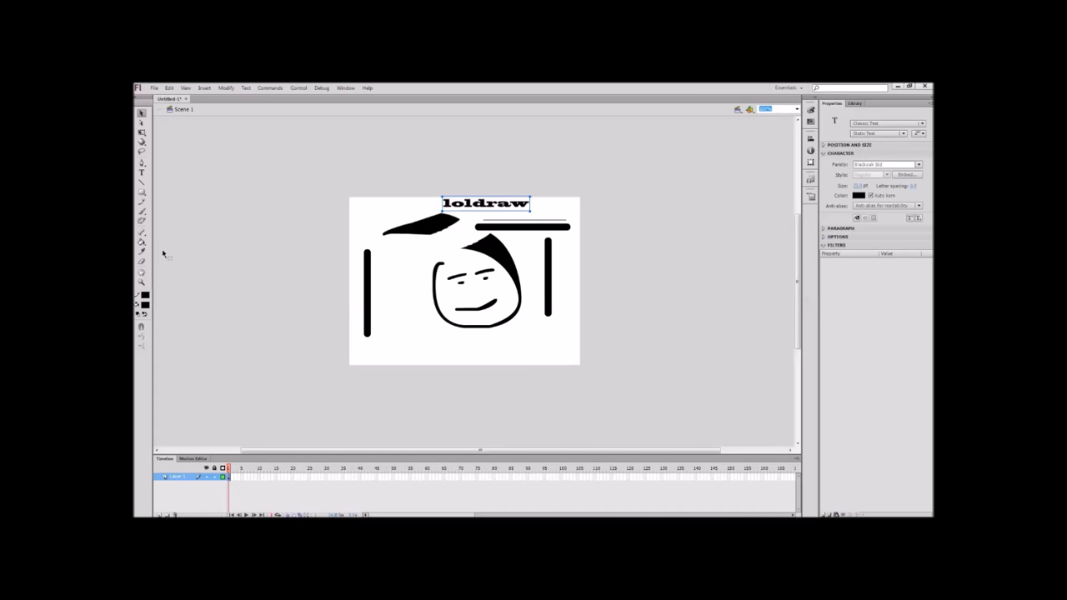
Draw a rectangle with a thick red stroke and black fill in the empty area left of the stage.
click(143, 194)
click(142, 193)
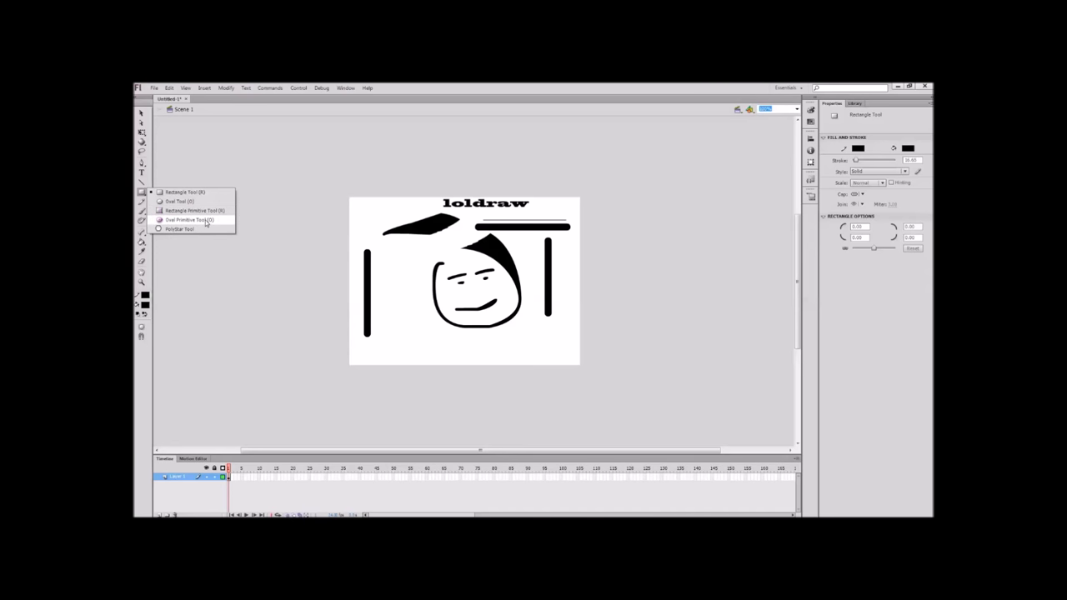
click(176, 195)
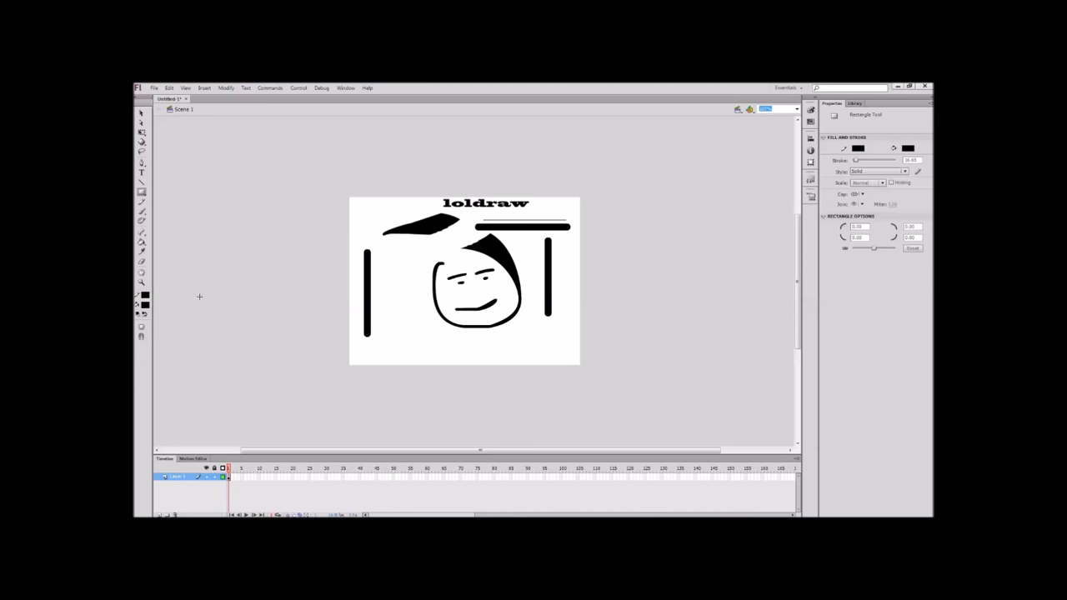
click(145, 304)
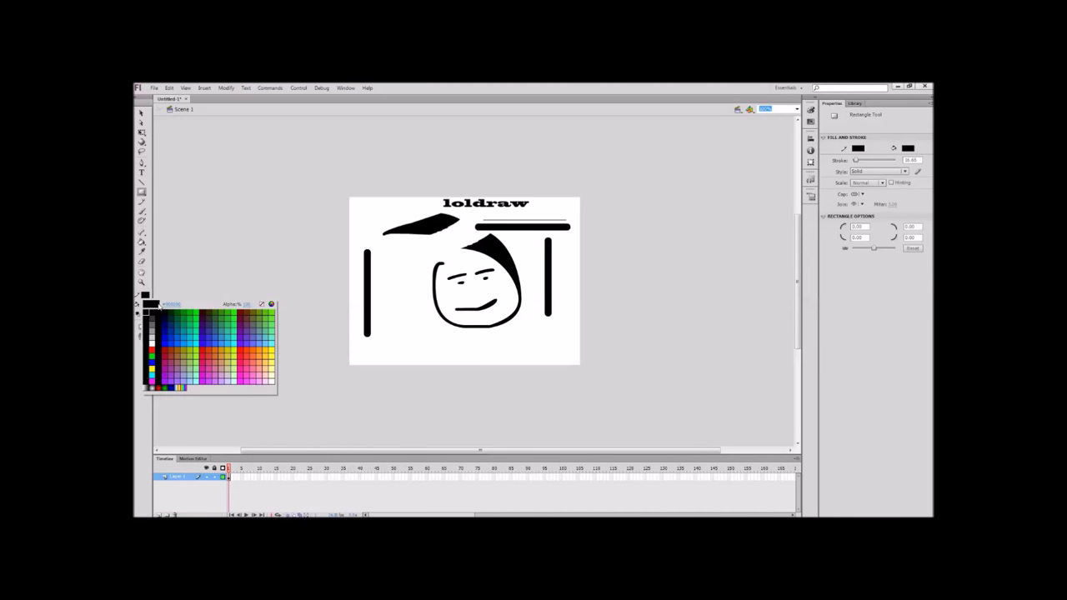
click(153, 350)
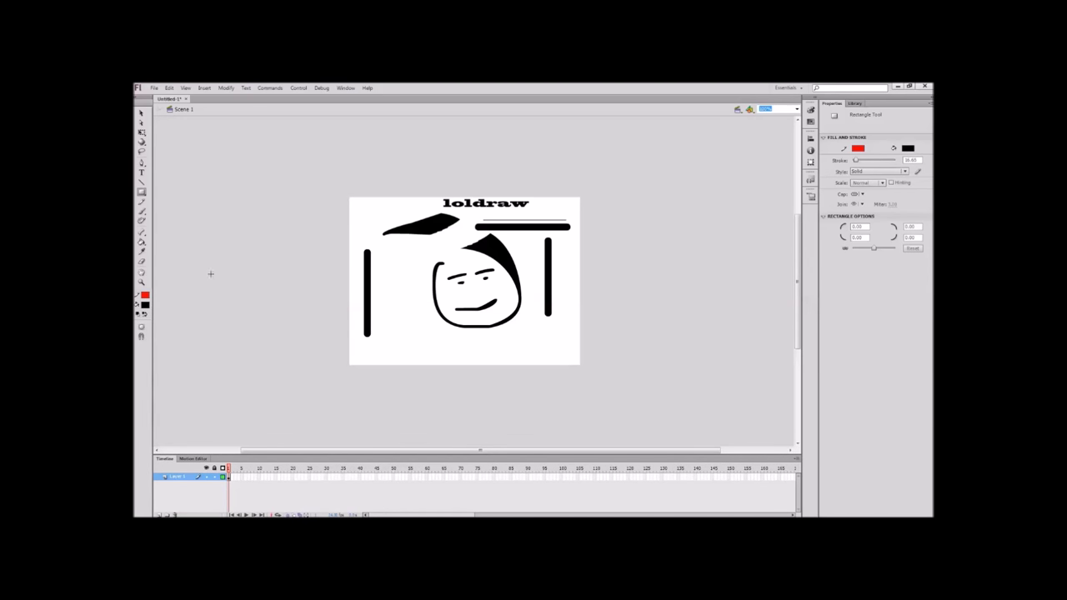
mouse_move(219, 200)
mouse_down()
mouse_move(329, 310)
mouse_move(274, 258)
mouse_move(240, 254)
mouse_move(272, 253)
mouse_move(295, 267)
mouse_move(362, 245)
mouse_move(341, 310)
mouse_move(362, 262)
mouse_move(305, 209)
mouse_move(256, 269)
mouse_move(335, 225)
mouse_move(353, 317)
mouse_move(264, 241)
mouse_move(257, 214)
mouse_move(242, 270)
mouse_move(310, 250)
mouse_move(291, 271)
mouse_move(364, 345)
mouse_move(314, 271)
mouse_move(328, 308)
mouse_move(327, 286)
mouse_up()
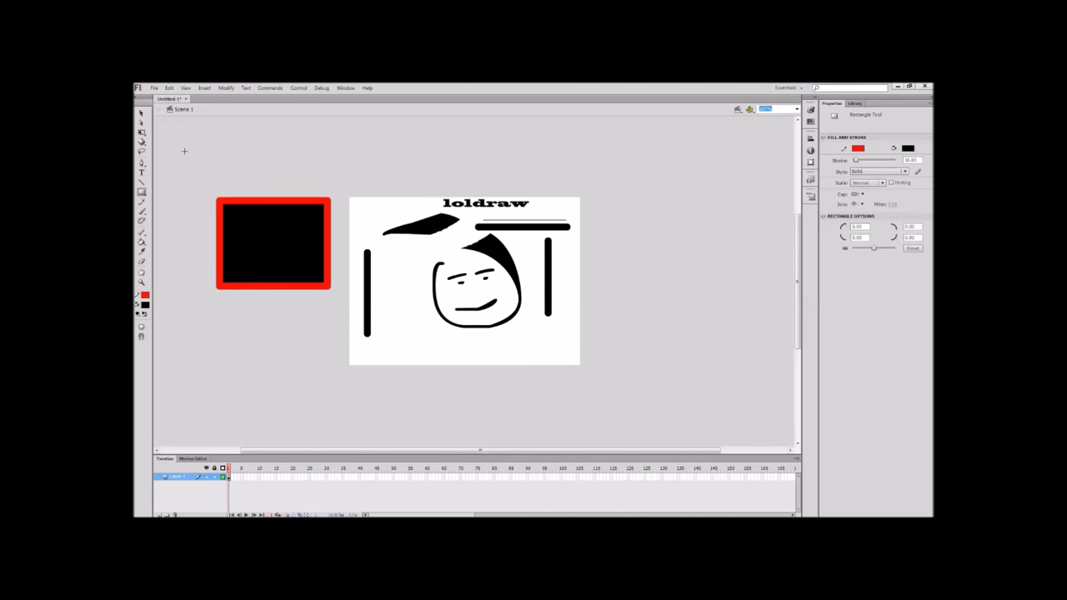
Select the red-bordered rectangle's stroke and fill together and move the whole shape slightly down and left.
click(141, 114)
click(323, 201)
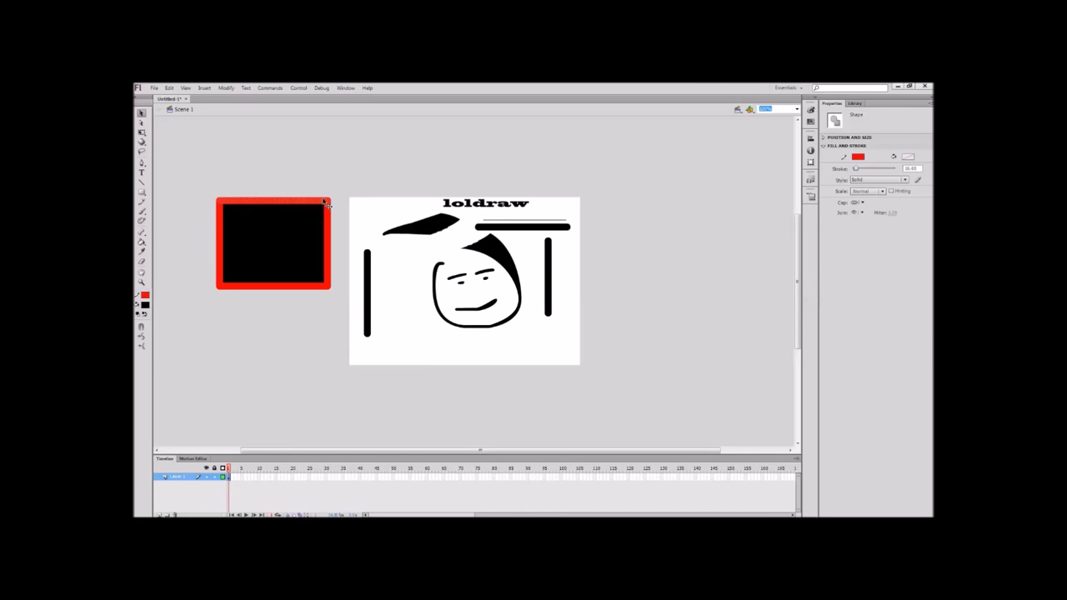
double_click(325, 202)
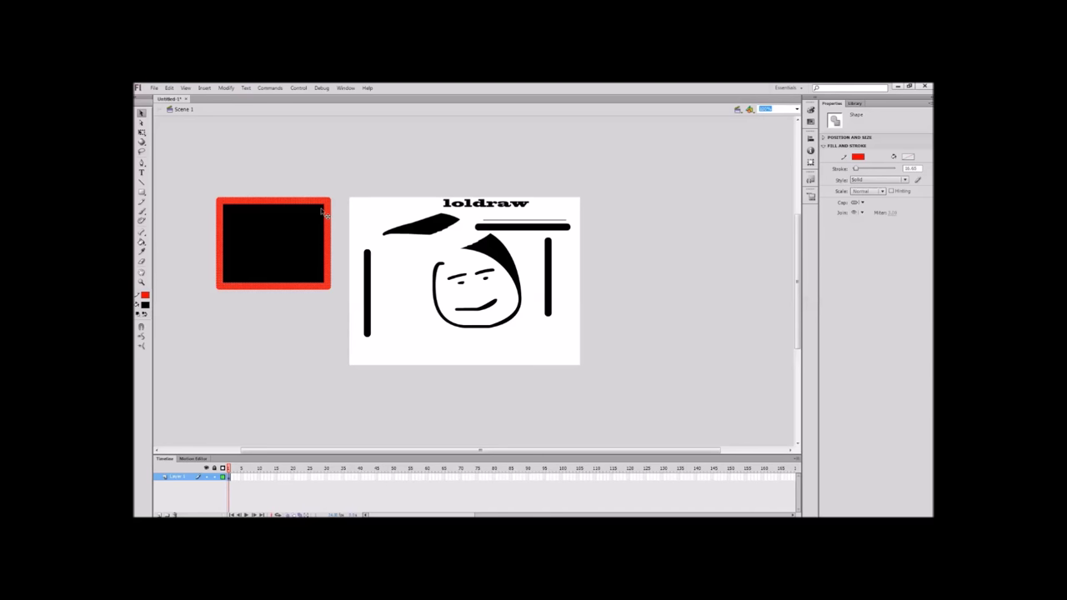
click(321, 208)
drag(322, 214, 315, 237)
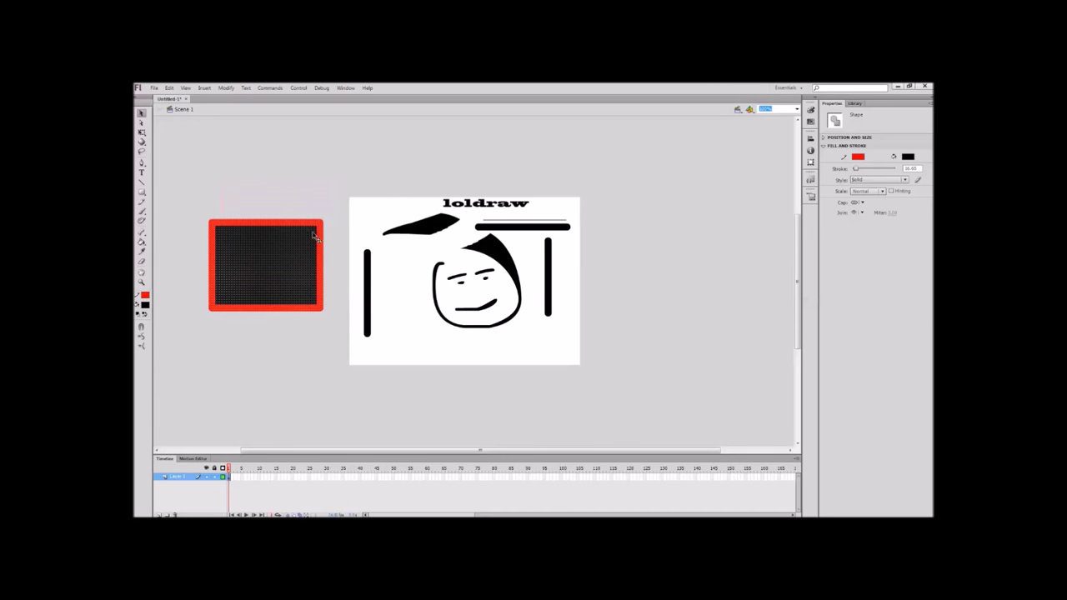
Change only the black rectangle's stroke colour from the selection to turquoise blue and deselect the shape.
click(297, 187)
click(309, 226)
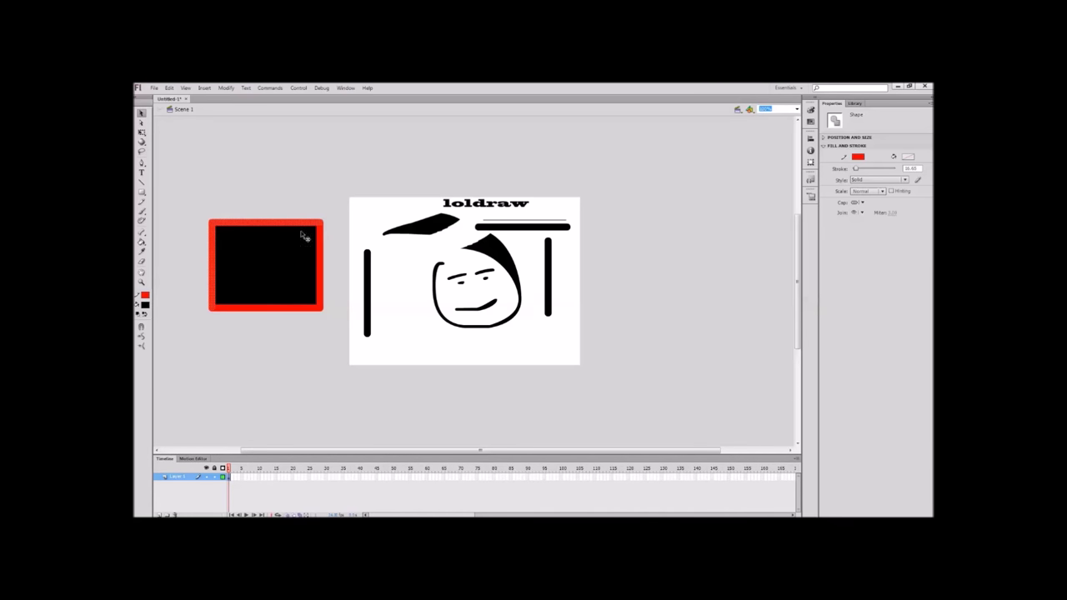
click(314, 308)
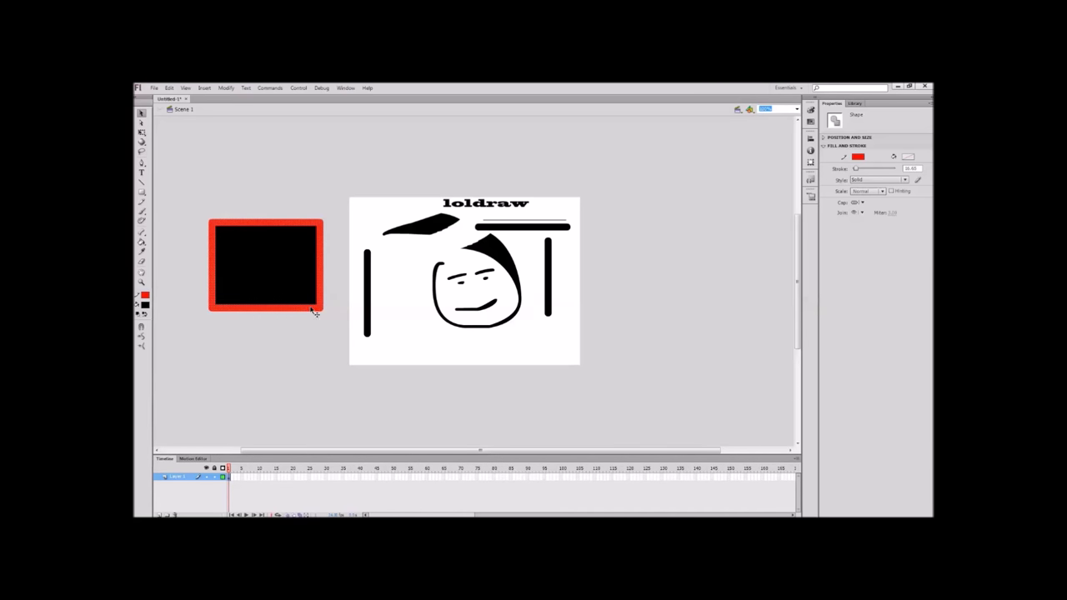
click(147, 293)
click(193, 335)
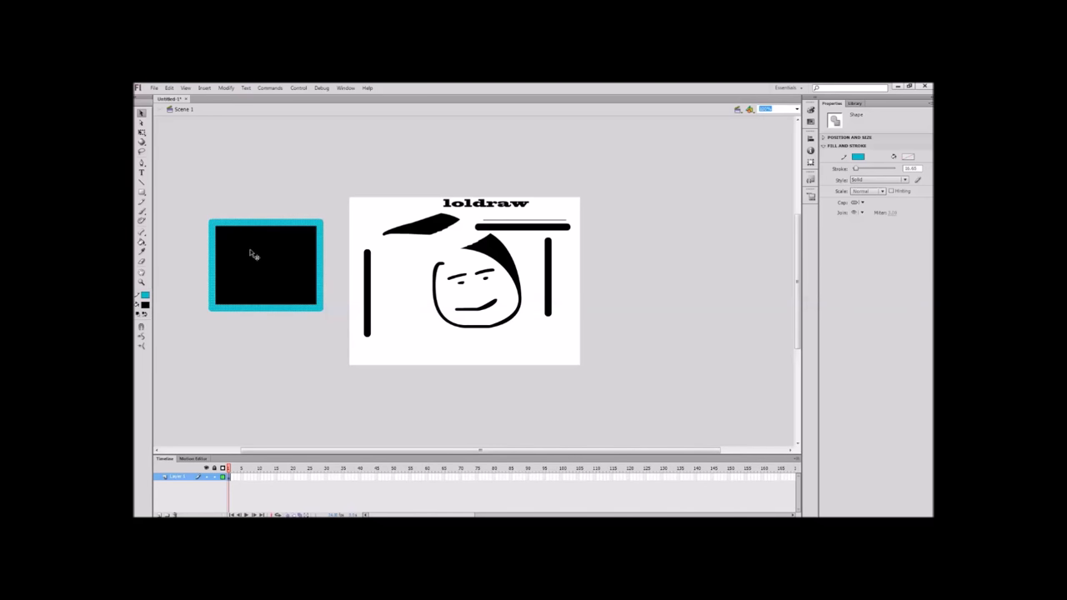
click(203, 196)
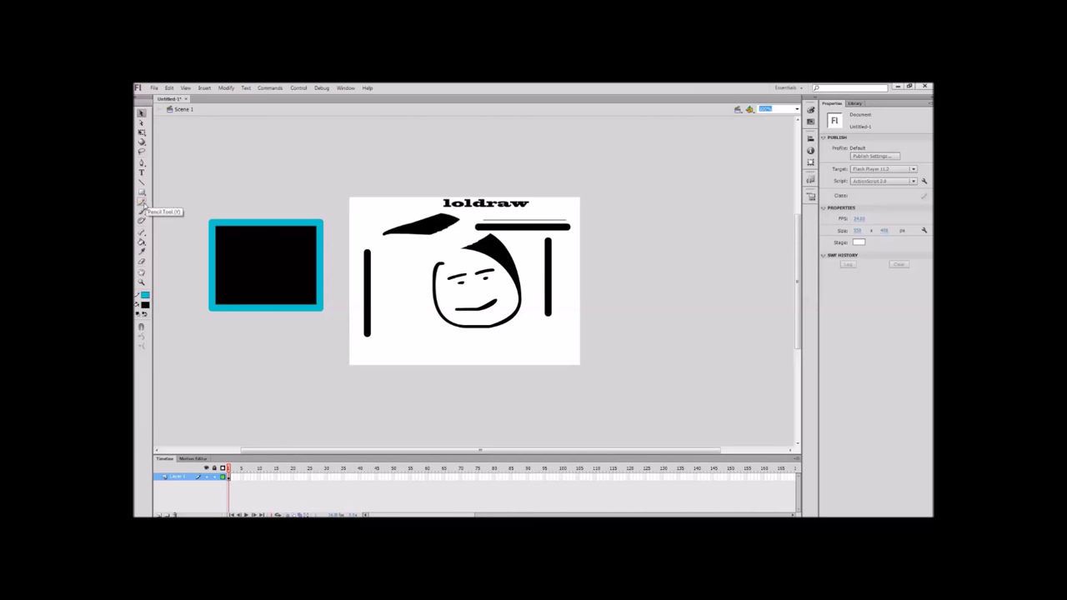
Draw a wavy turquoise Pencil line above the stage in Smooth mode with the stroke thickness at 24.45.
click(142, 201)
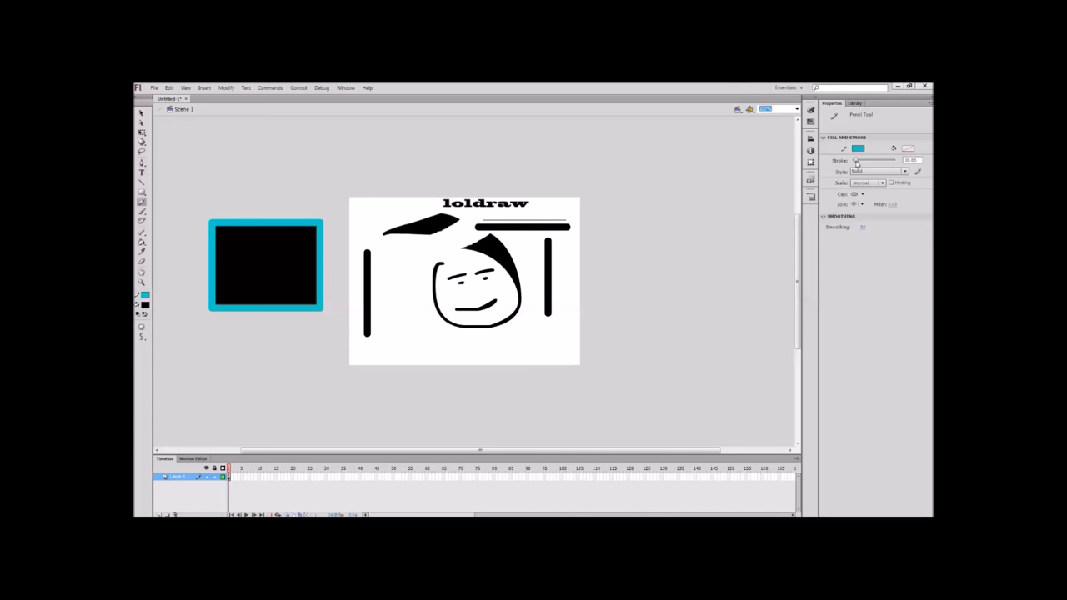
drag(859, 162, 859, 163)
click(143, 338)
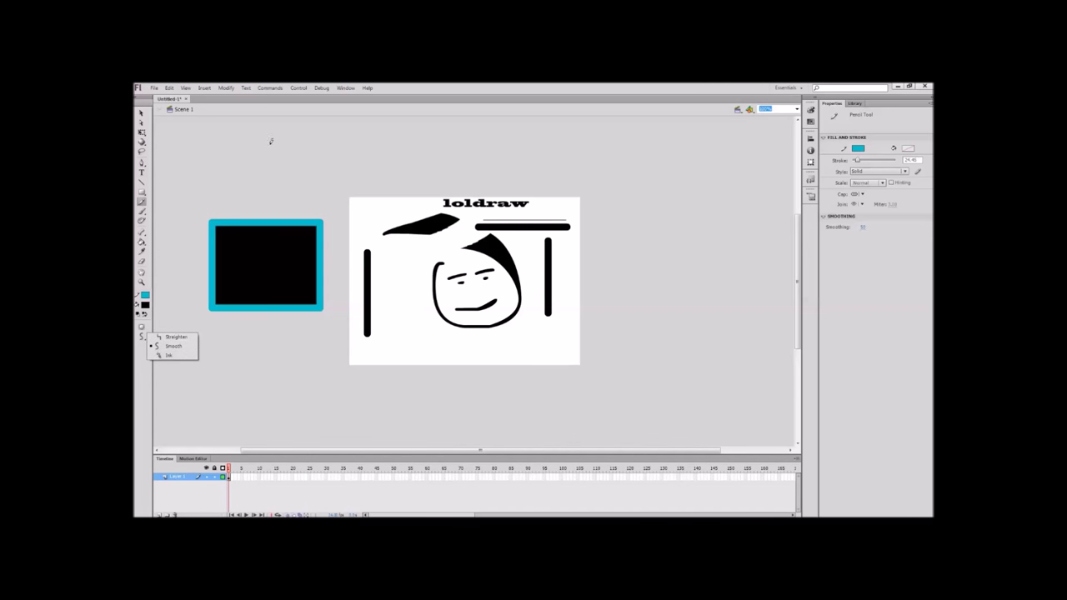
click(267, 189)
mouse_move(268, 189)
mouse_down()
mouse_move(291, 171)
mouse_move(332, 175)
mouse_move(488, 148)
mouse_move(542, 158)
mouse_up()
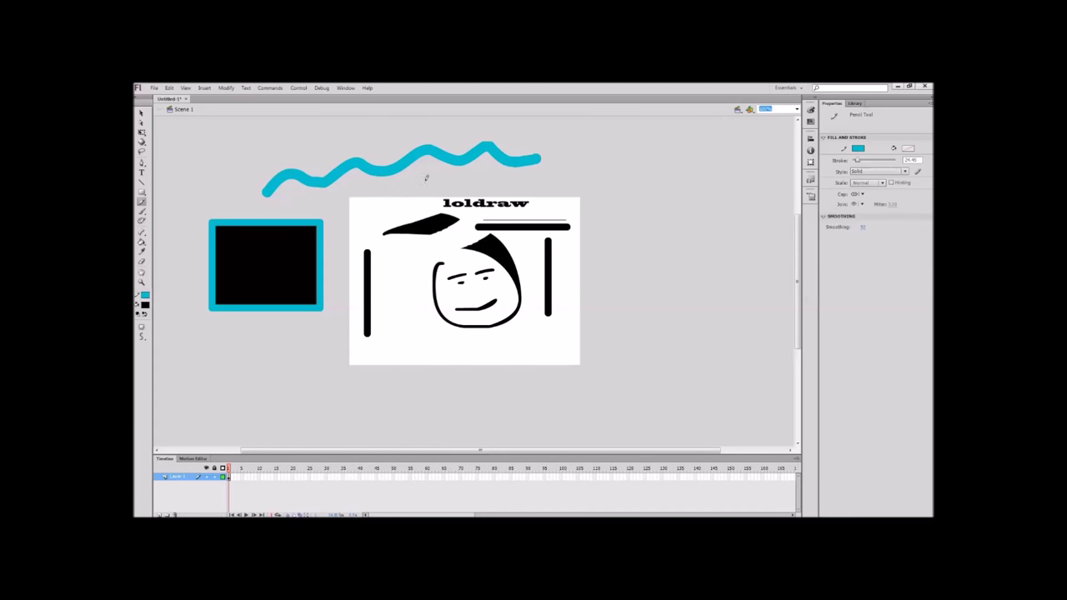
Draw two long pencil lines in Straighten mode, one above the wavy line and one along the stage's upper edge.
click(142, 340)
click(160, 336)
mouse_move(242, 155)
mouse_down()
mouse_move(393, 129)
mouse_move(548, 126)
mouse_up()
drag(344, 201, 641, 188)
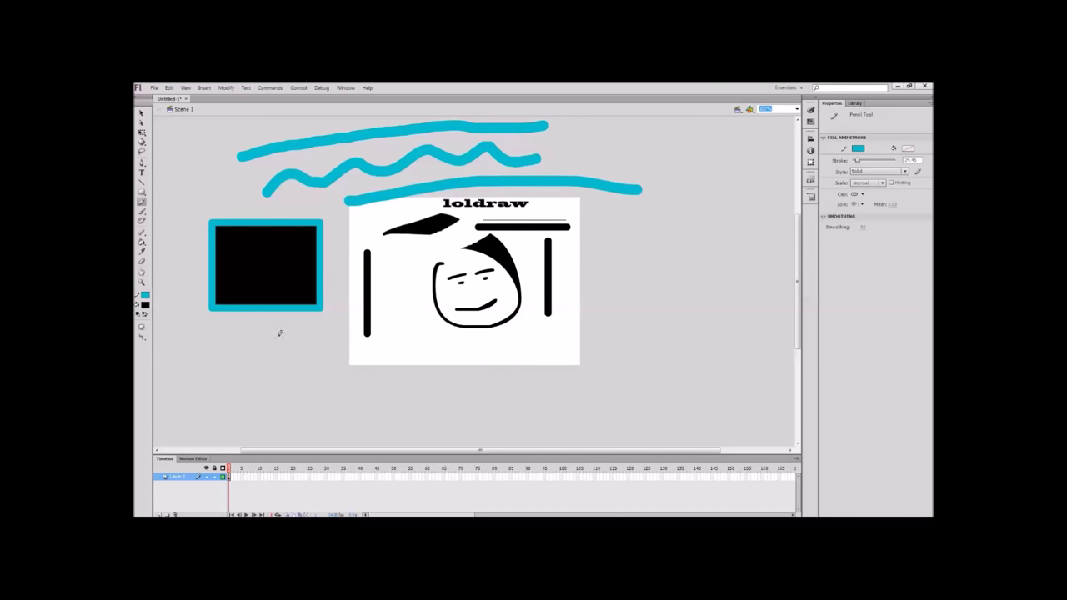
Draw several freehand pencil strokes to the right of the stage in Ink mode.
click(141, 337)
click(168, 356)
mouse_move(592, 235)
mouse_down()
mouse_move(625, 206)
mouse_move(740, 225)
mouse_up()
drag(617, 267, 740, 242)
mouse_move(674, 298)
mouse_down()
mouse_move(748, 273)
mouse_move(569, 335)
mouse_up()
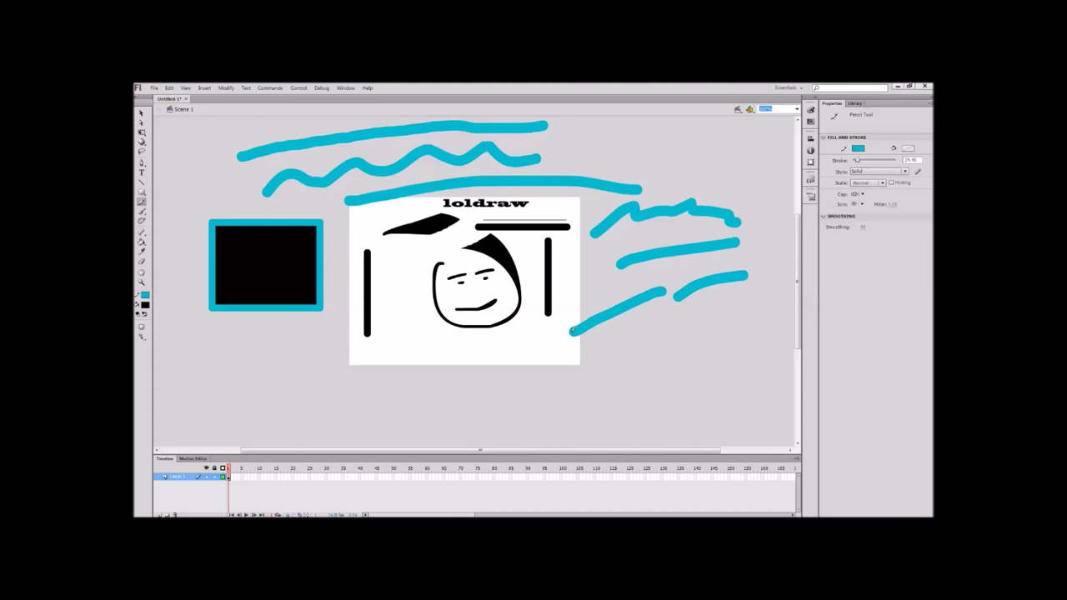
Paint black freehand strokes with the Brush tool below the stage and across its lower edge.
click(142, 213)
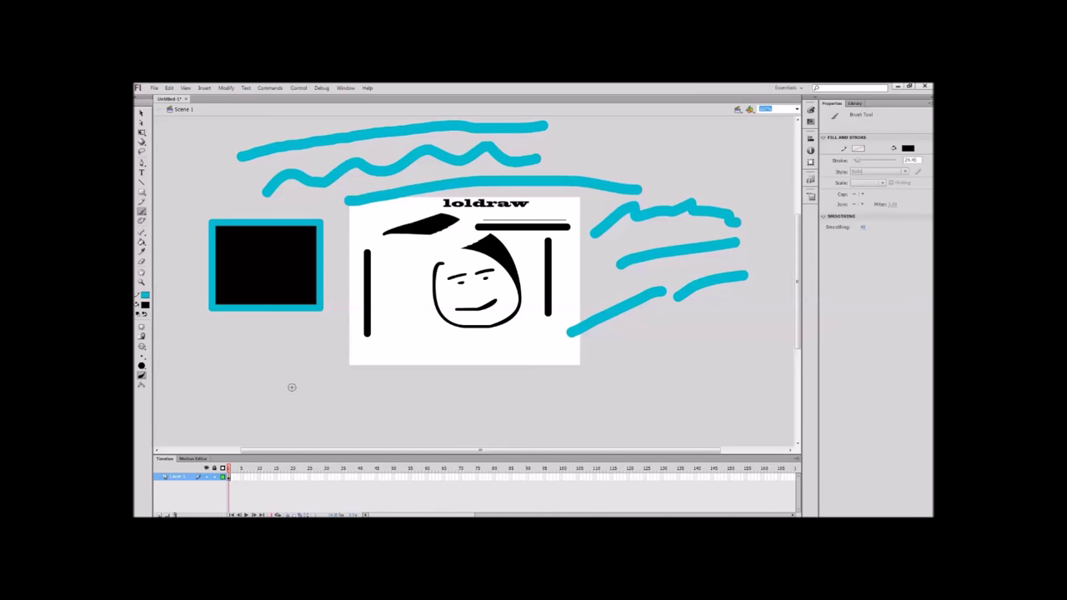
mouse_move(284, 402)
mouse_down()
mouse_move(448, 384)
mouse_move(519, 396)
mouse_up()
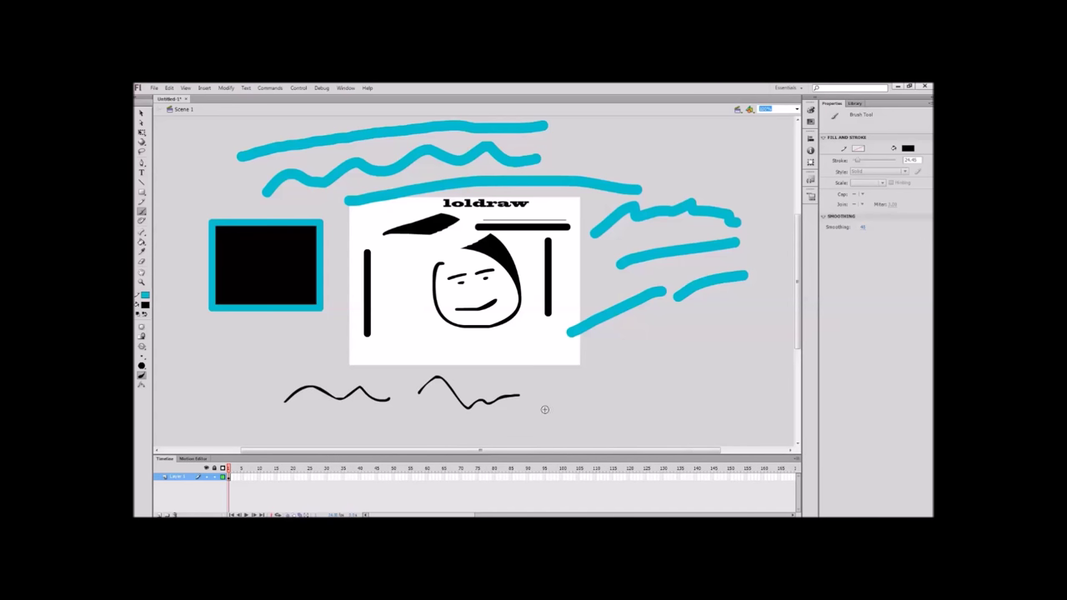
drag(433, 362, 643, 346)
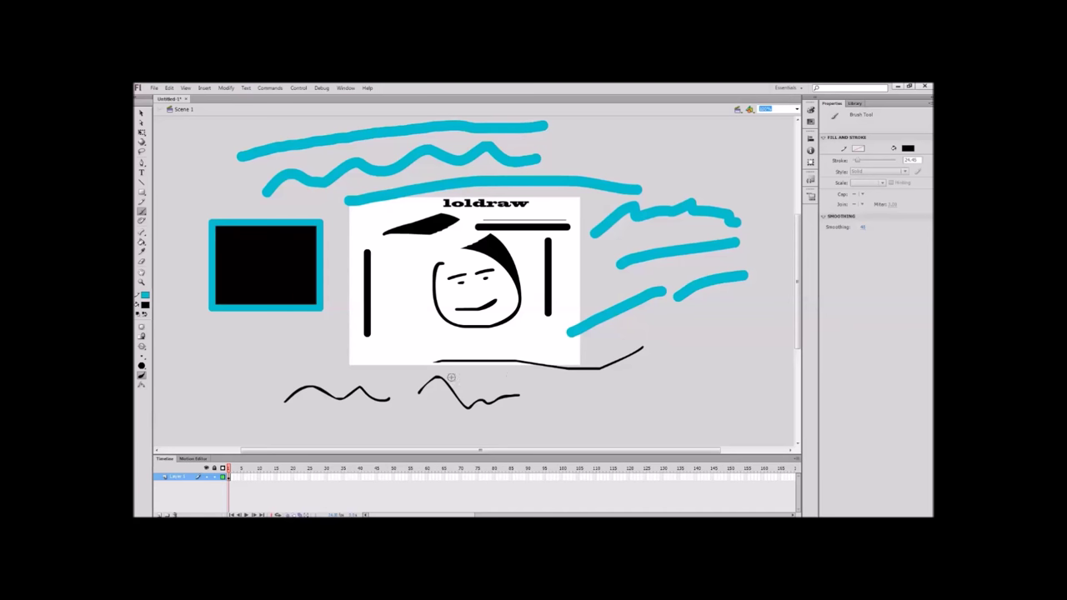
Paint a red brush line below the rectangle and an olive one just above it.
click(145, 305)
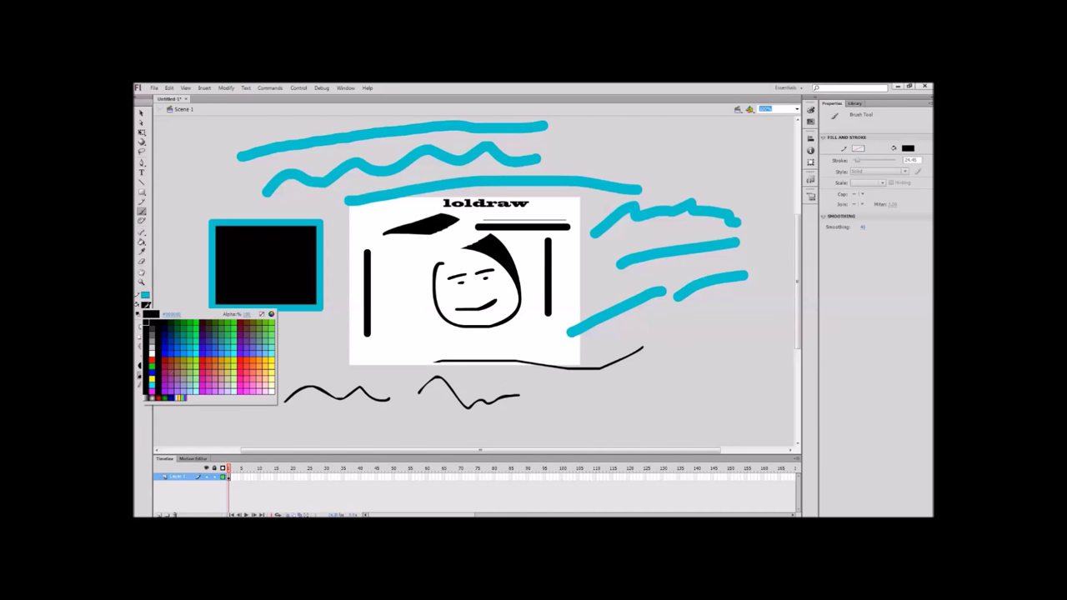
click(152, 360)
drag(238, 353, 372, 357)
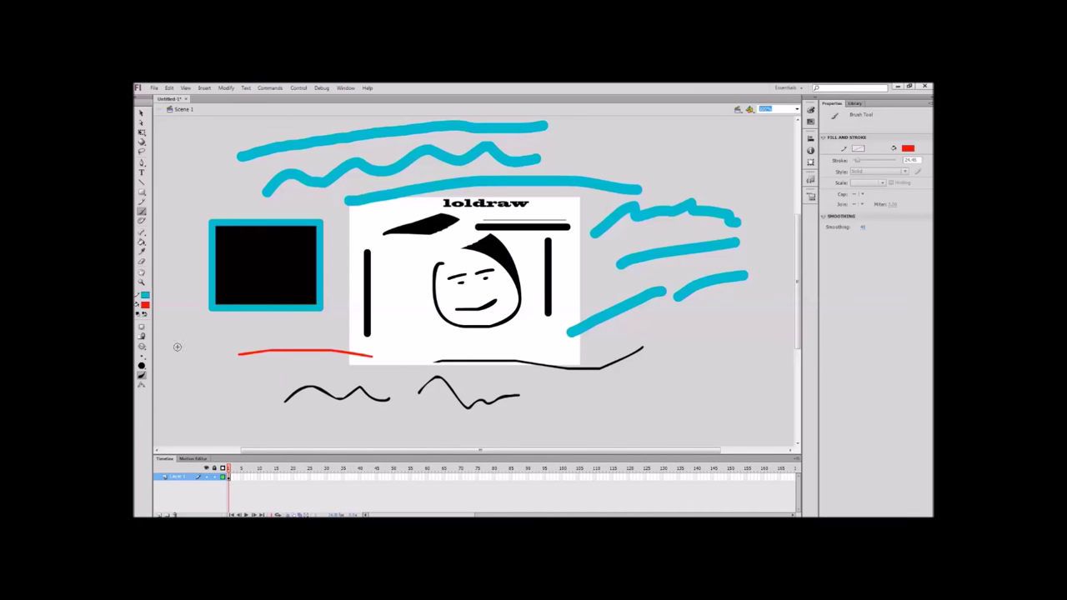
click(145, 305)
click(163, 374)
drag(222, 337, 386, 330)
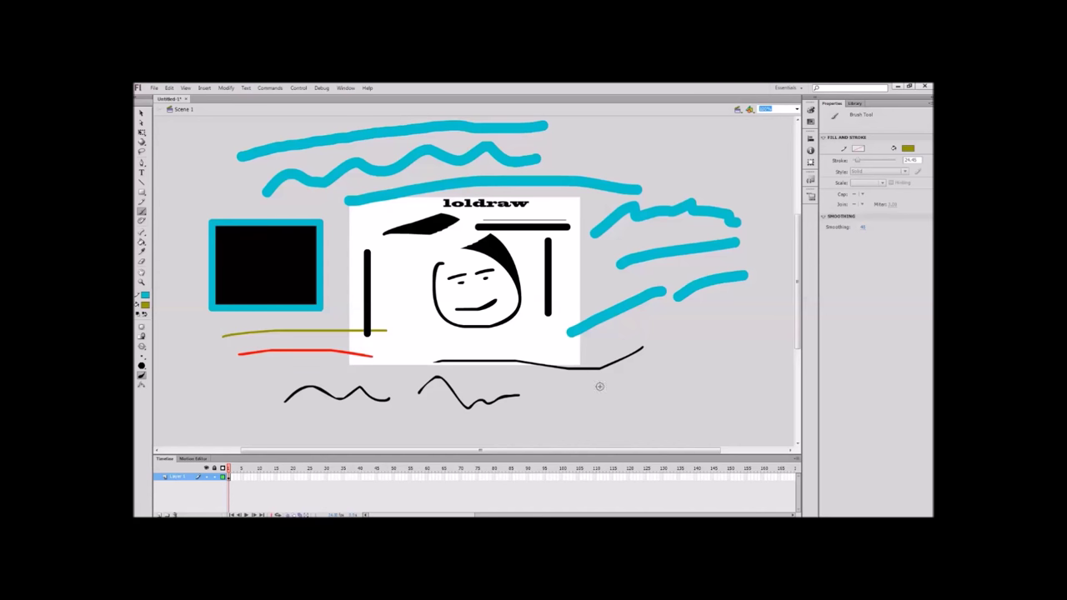
Paint a vertical olive line to the right of the stage and a dark red wavy line over it in Paint Normal mode.
drag(711, 325, 718, 413)
click(142, 346)
click(155, 346)
click(145, 305)
click(168, 355)
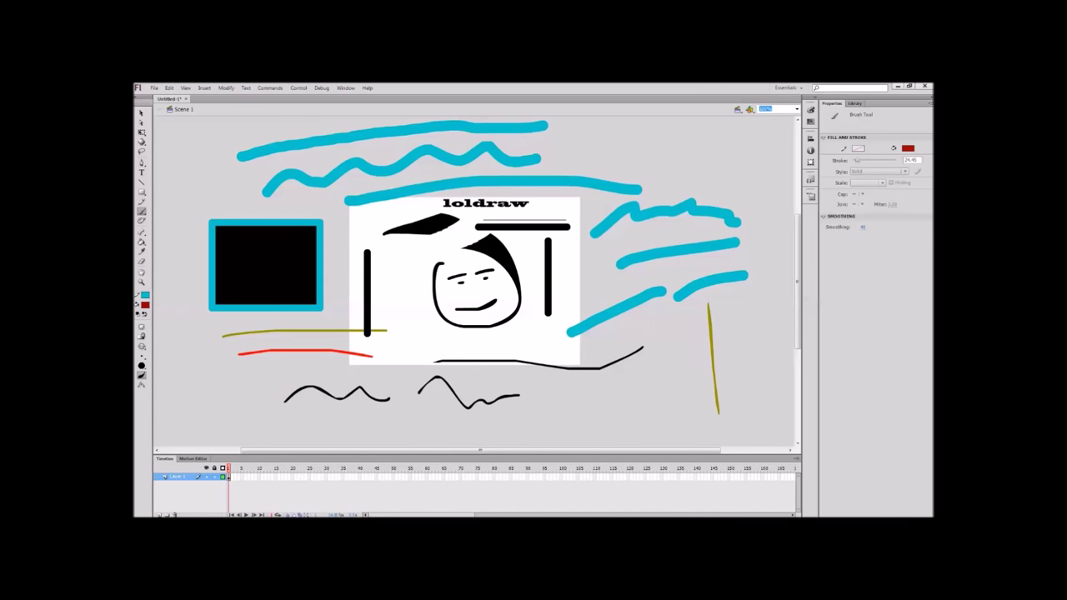
mouse_move(720, 386)
mouse_down()
mouse_move(702, 360)
mouse_move(721, 331)
mouse_move(705, 311)
mouse_up()
Paint a blue zigzag behind the olive and dark red lines using the brush's Paint Behind mode.
click(145, 305)
click(182, 353)
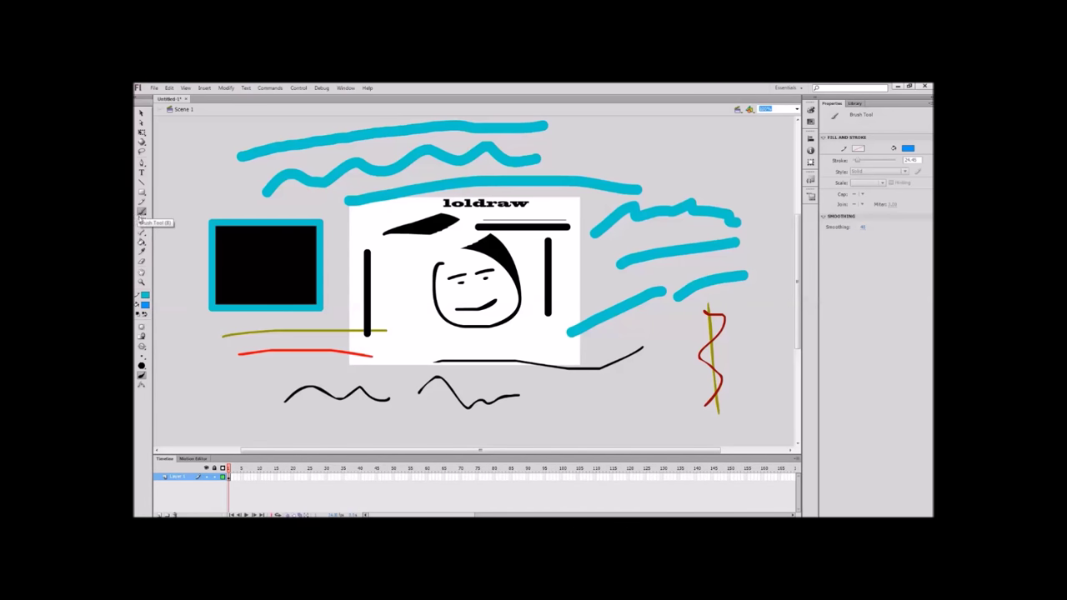
click(142, 348)
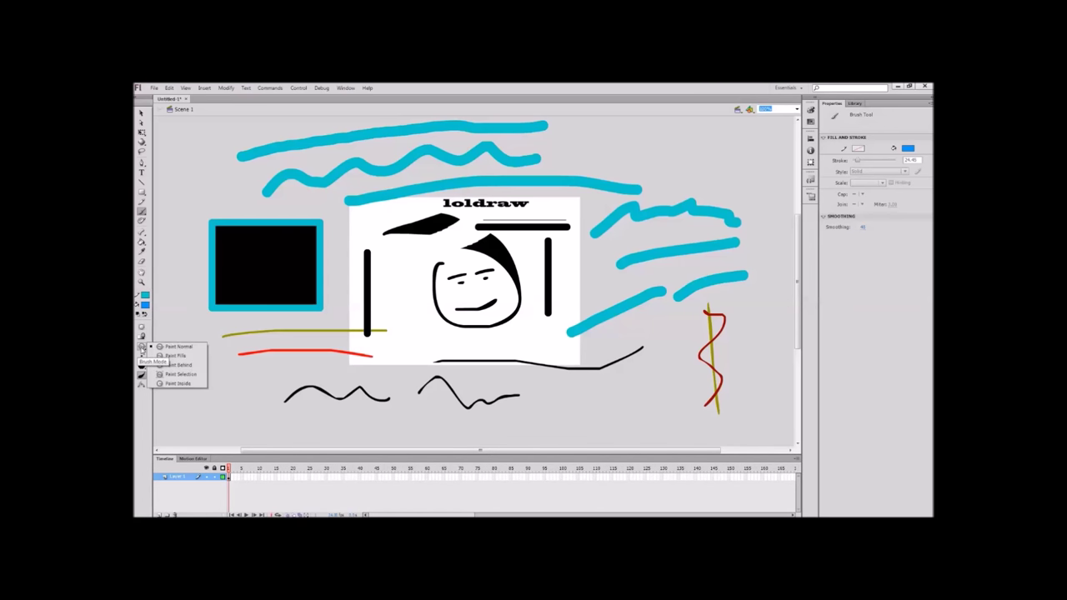
click(180, 367)
mouse_move(687, 321)
mouse_down()
mouse_move(727, 340)
mouse_move(702, 377)
mouse_move(731, 395)
mouse_up()
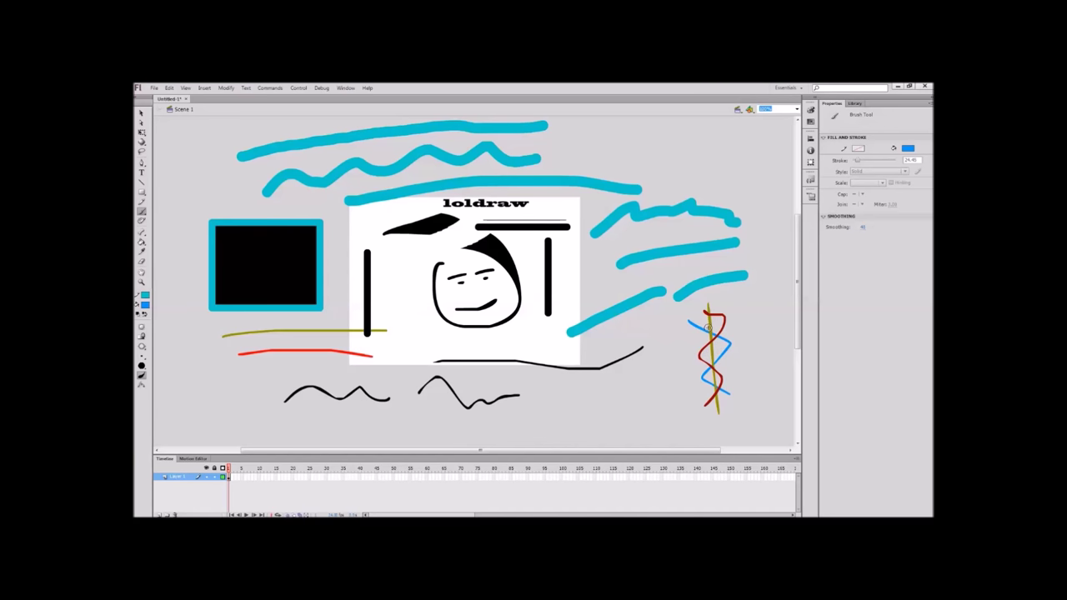
click(143, 347)
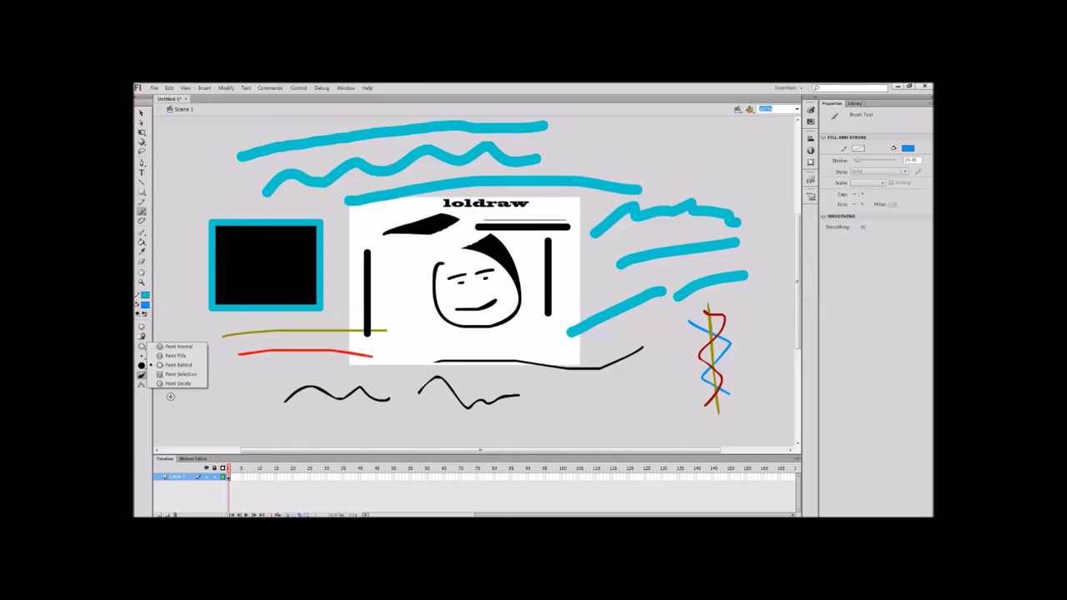
click(175, 365)
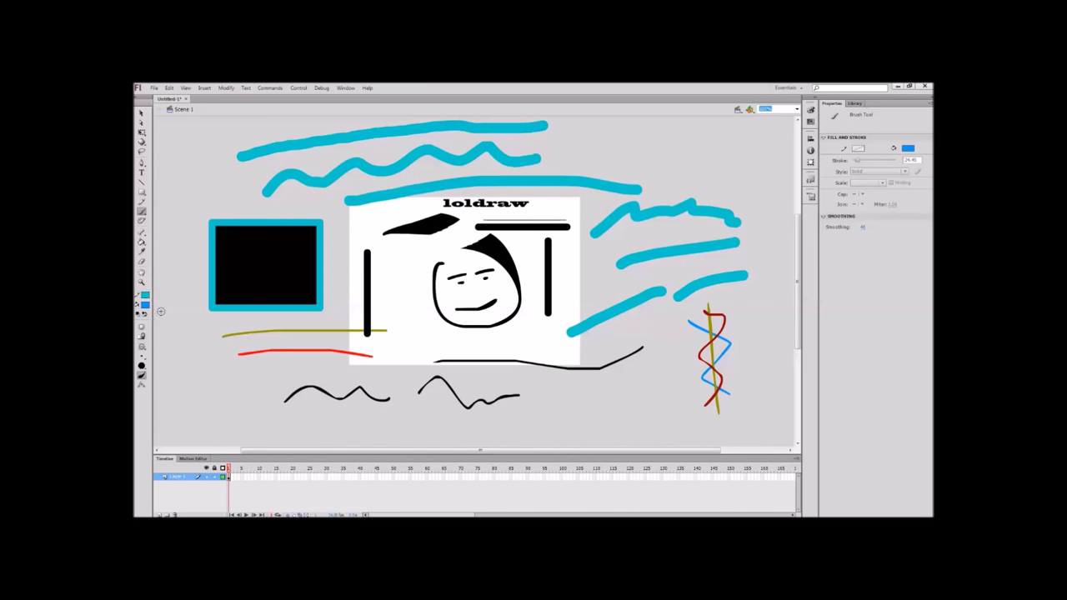
Fill the stage background with the Deco tool's default Vine Fill pattern.
click(142, 224)
click(398, 300)
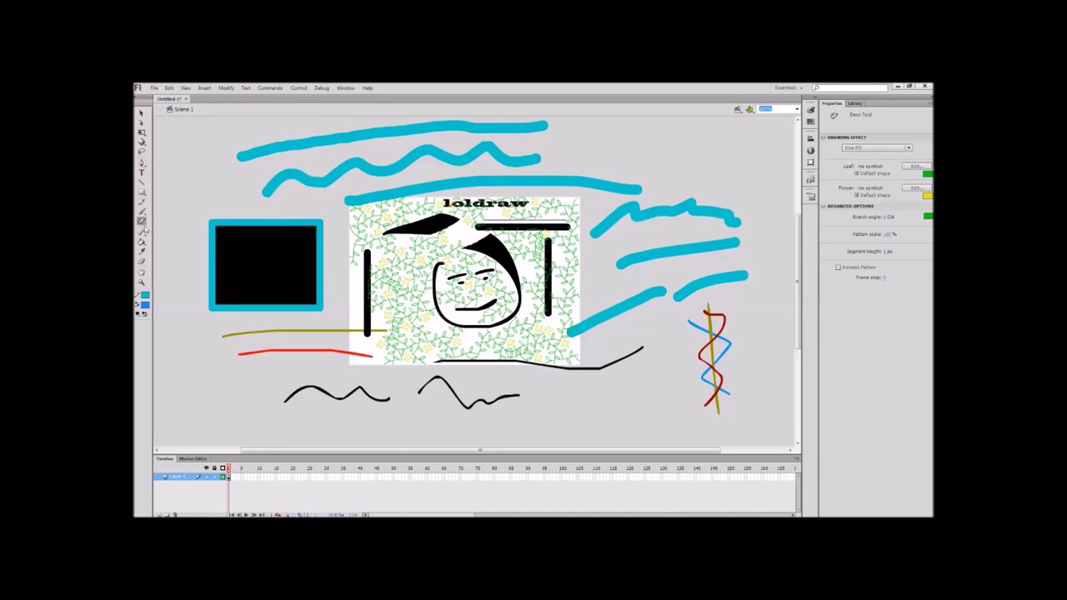
Fill the turquoise-bordered rectangle with orange-red and then with pink using the Paint Bucket tool.
click(141, 241)
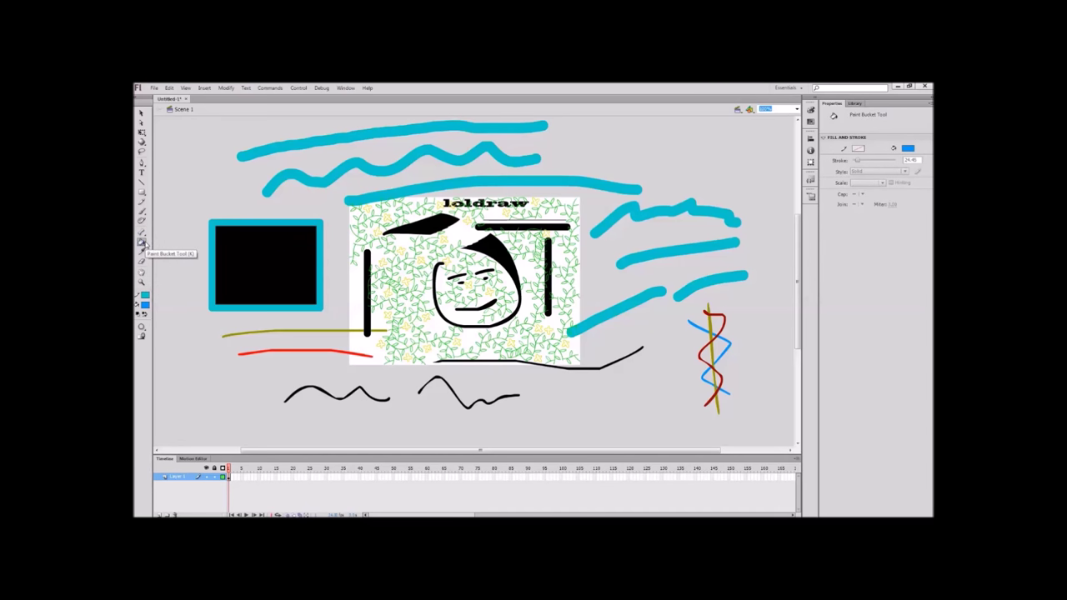
click(145, 307)
click(245, 364)
click(249, 260)
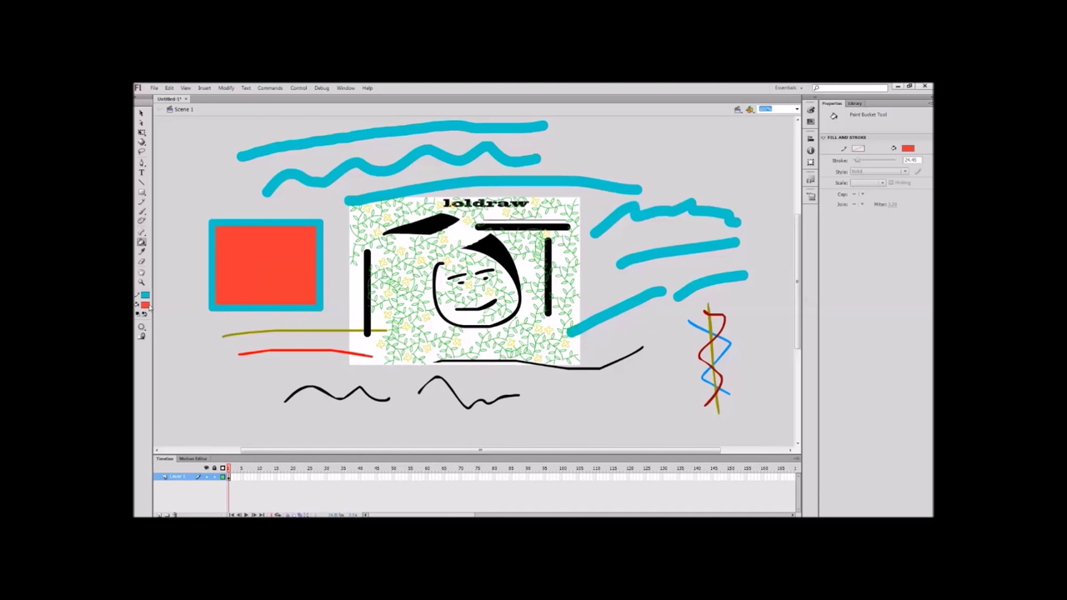
click(146, 306)
click(263, 383)
click(270, 280)
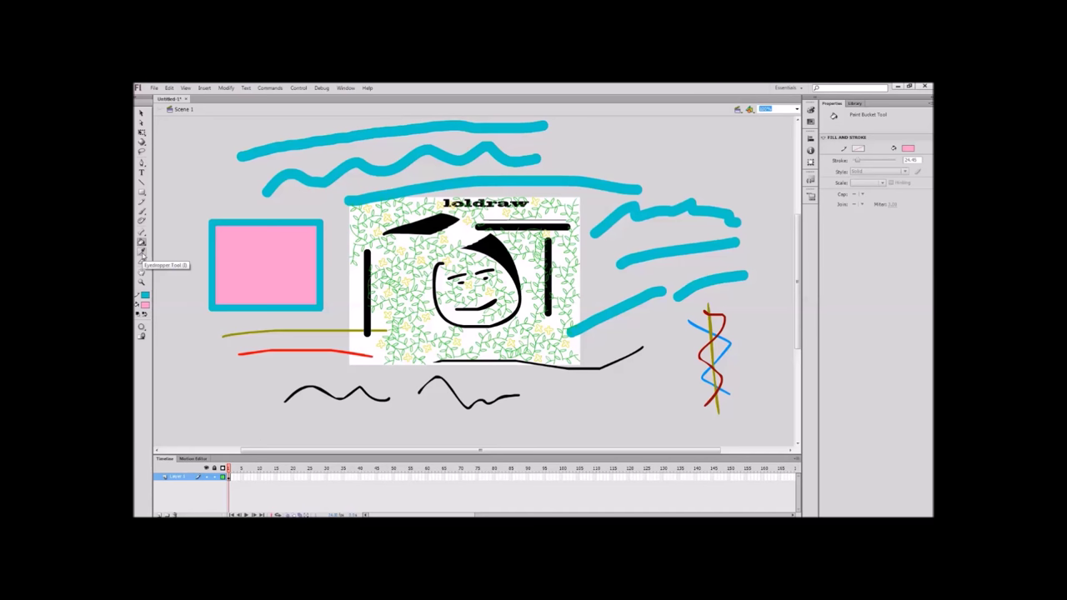
Apply green sampled from the vine pattern to the rectangle's fill, and the sampled thick turquoise pencil stroke to its outline.
click(142, 251)
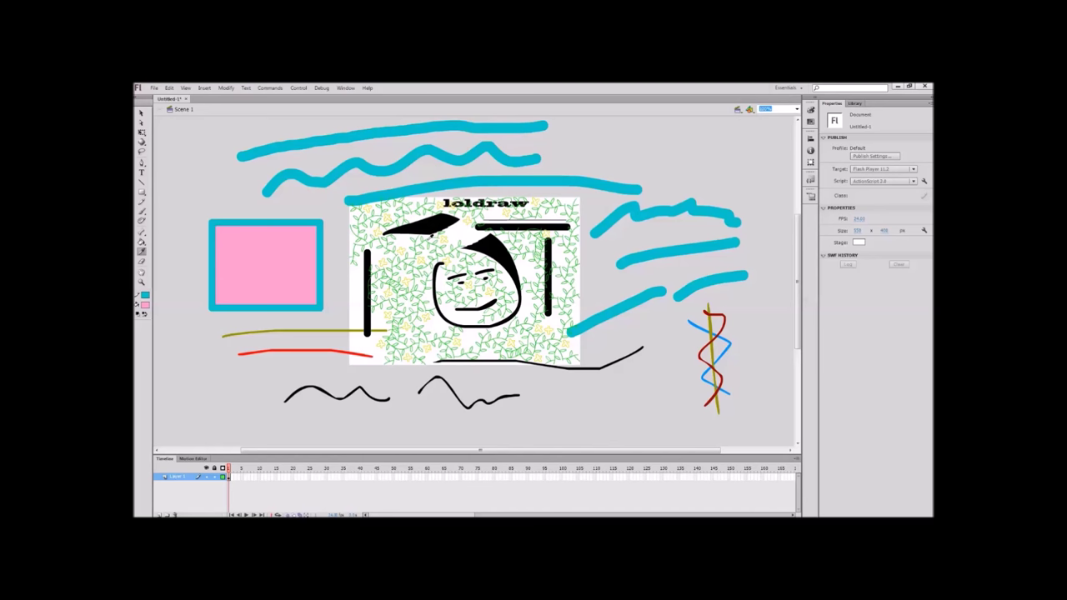
click(428, 236)
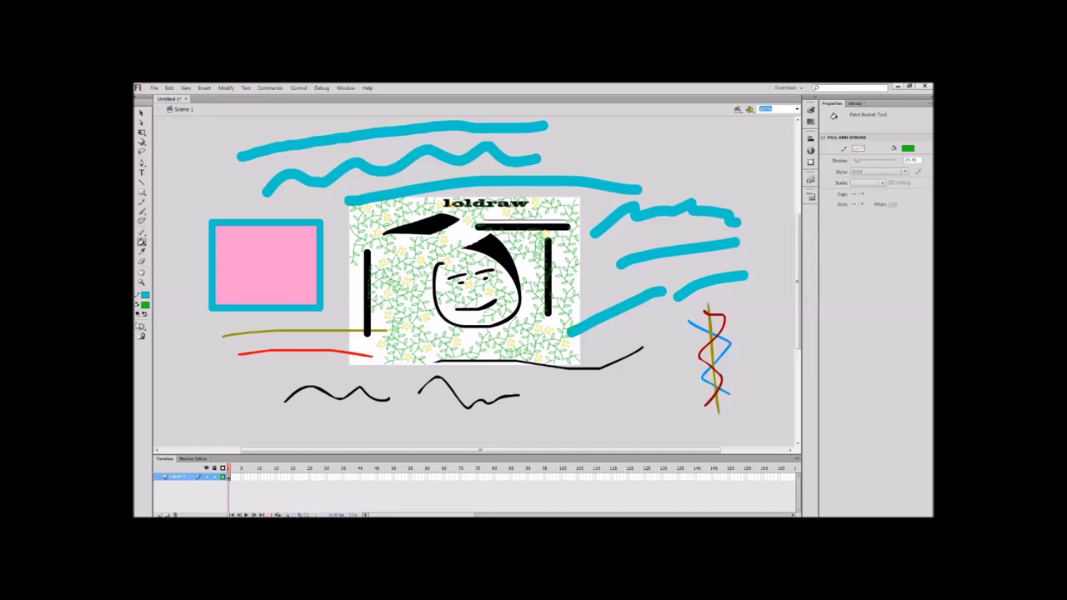
click(257, 254)
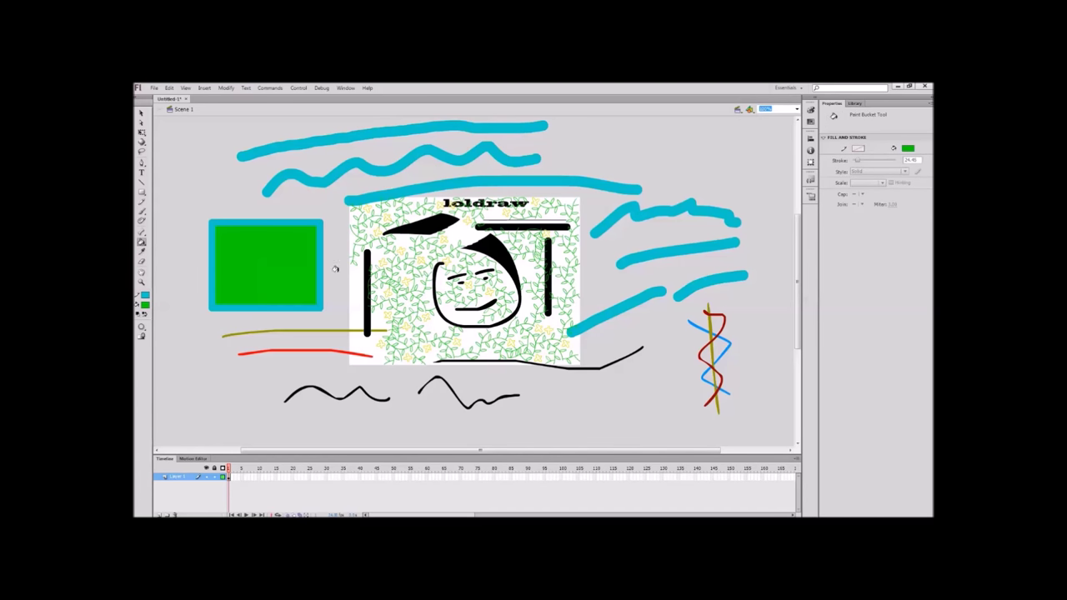
click(144, 254)
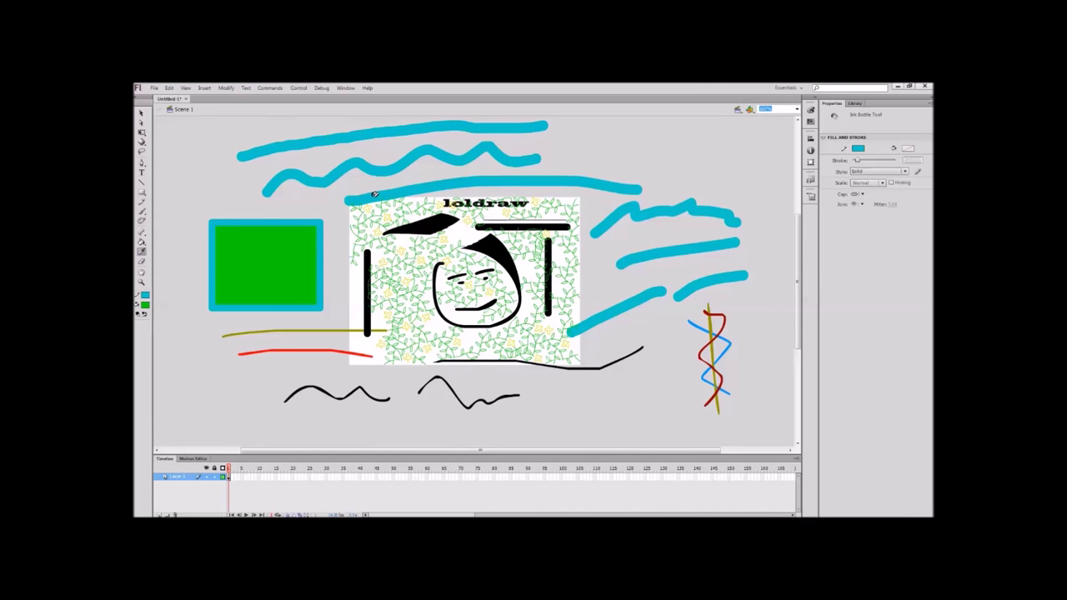
click(296, 251)
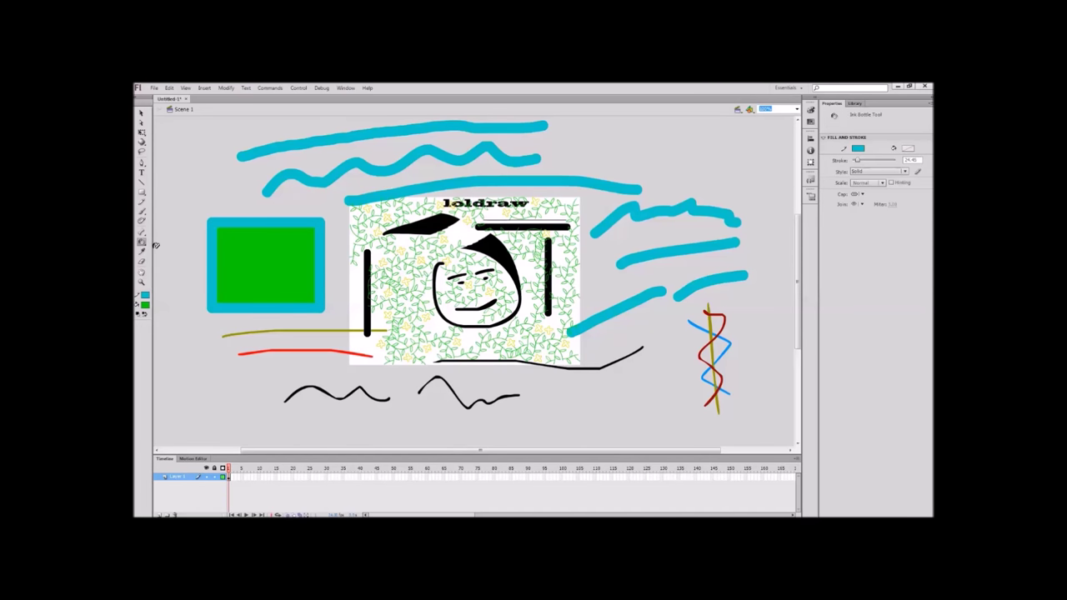
Erase a horizontal strip across the green rectangle, plus two more strips below it in Erase Fills mode.
click(142, 260)
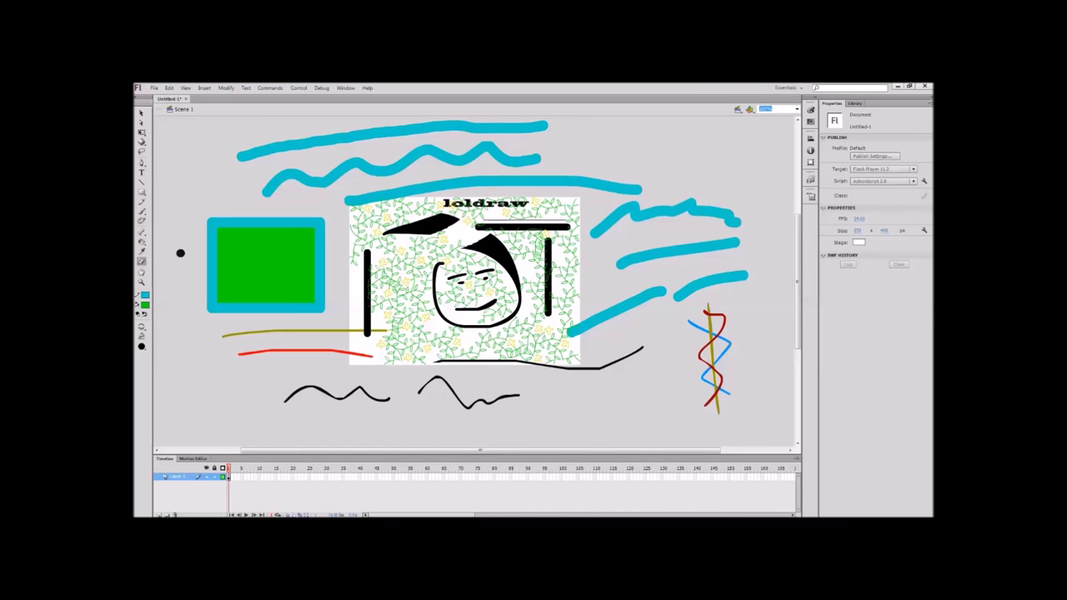
drag(191, 251, 325, 250)
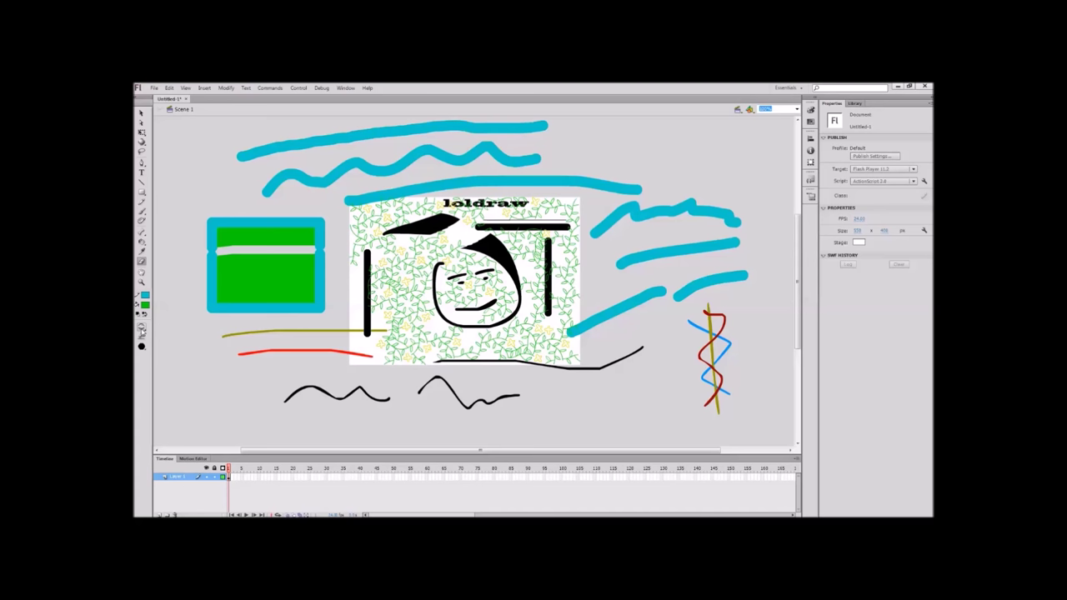
click(141, 330)
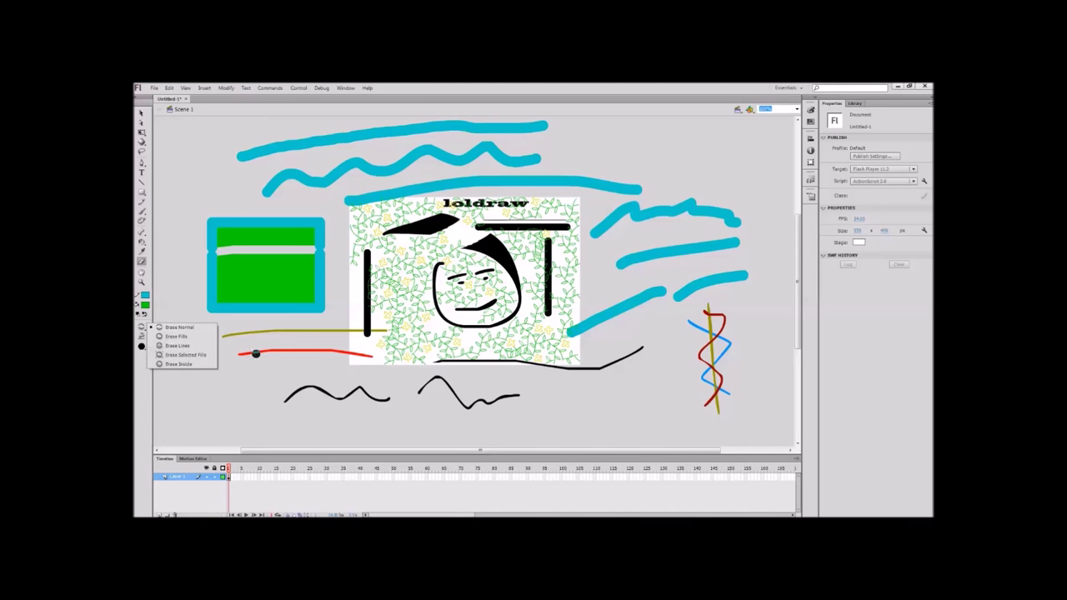
click(191, 340)
mouse_move(193, 272)
mouse_down()
mouse_move(357, 267)
mouse_move(193, 290)
mouse_up()
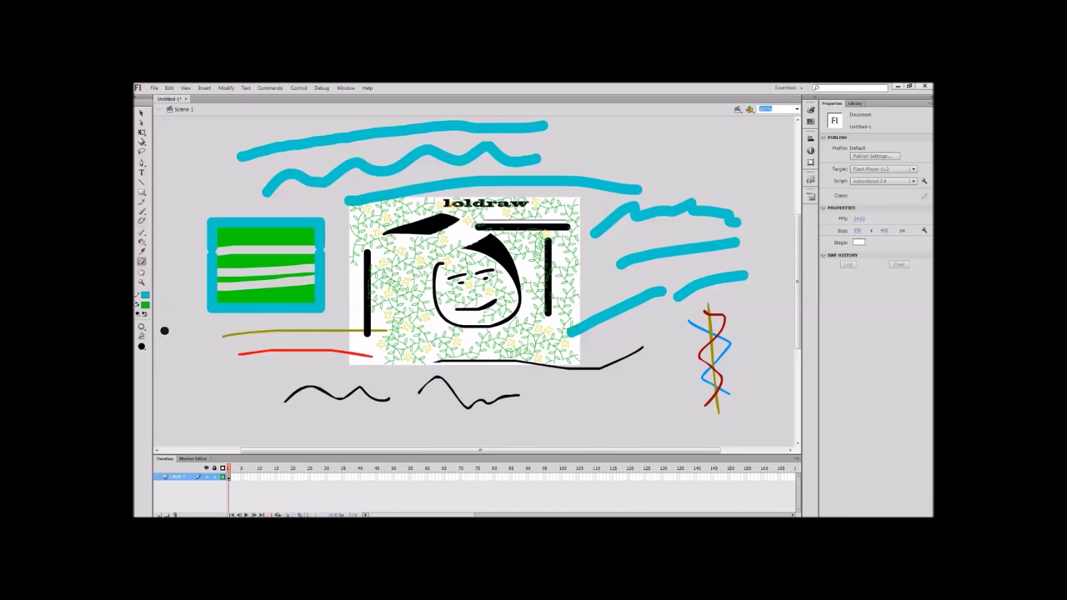
Erase a diagonal swath across the upper part of the green rectangle and the near end of the wavy turquoise stroke in Erase Normal mode.
click(142, 327)
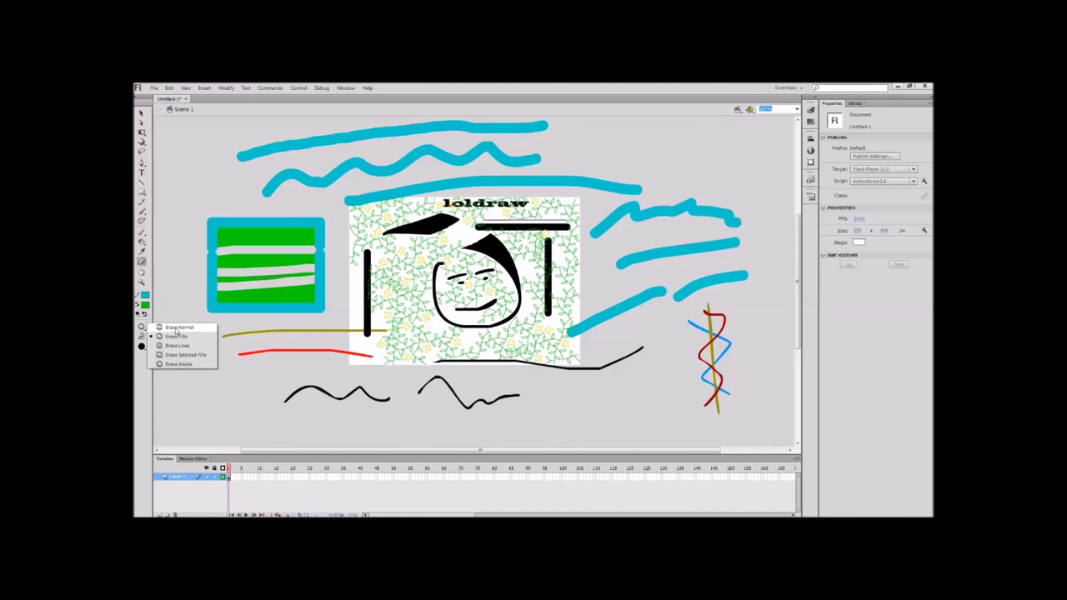
click(181, 329)
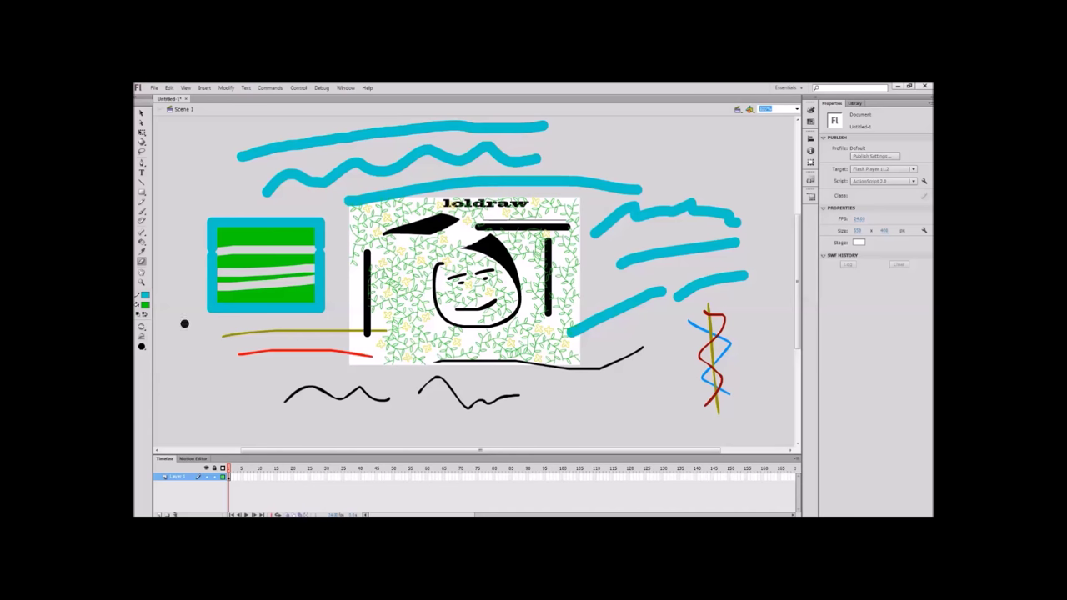
mouse_move(191, 231)
mouse_down()
mouse_move(322, 209)
mouse_move(180, 246)
mouse_up()
mouse_move(246, 209)
mouse_down()
mouse_move(183, 238)
mouse_move(300, 220)
mouse_move(308, 212)
mouse_move(206, 230)
mouse_move(286, 200)
mouse_move(265, 179)
mouse_move(312, 175)
mouse_move(310, 193)
mouse_move(185, 175)
mouse_up()
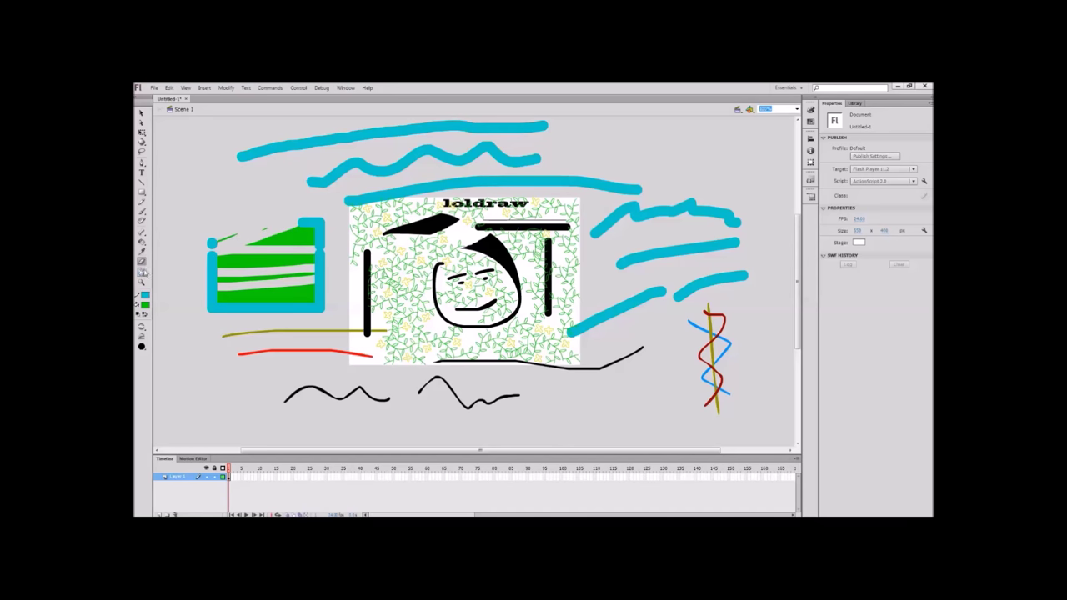
Shift the view of the drawing around the workspace with the Hand tool.
click(141, 272)
mouse_move(315, 278)
mouse_down()
mouse_move(339, 241)
mouse_move(287, 286)
mouse_move(301, 257)
mouse_move(273, 288)
mouse_move(323, 251)
mouse_move(310, 240)
mouse_move(290, 268)
mouse_move(269, 252)
mouse_move(298, 254)
mouse_move(277, 272)
mouse_up()
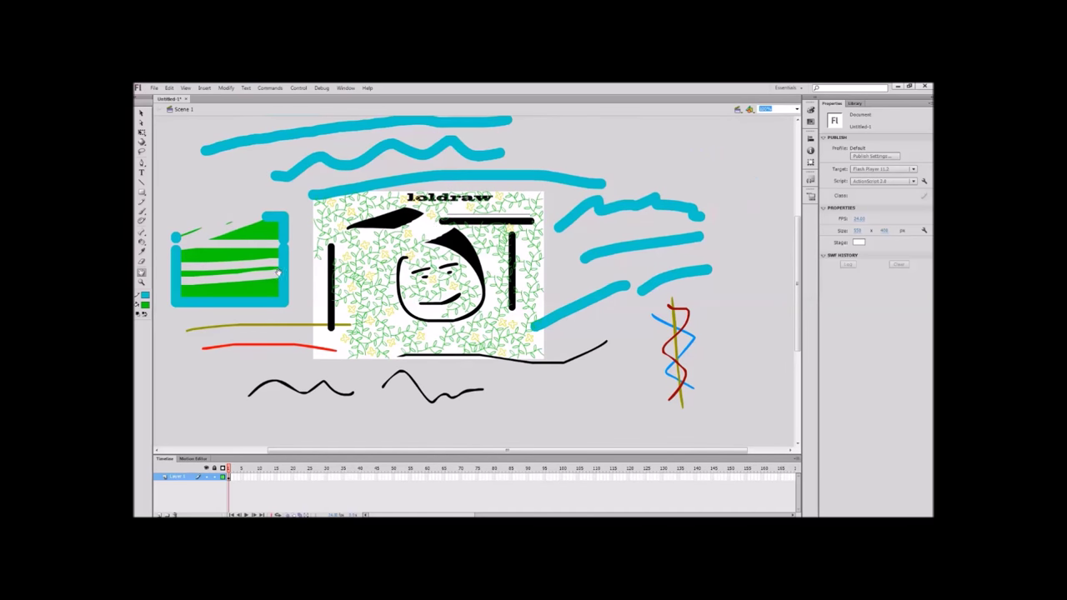
mouse_move(457, 235)
mouse_down()
mouse_move(522, 289)
mouse_move(436, 171)
mouse_move(529, 248)
mouse_move(418, 152)
mouse_move(441, 127)
mouse_move(401, 139)
mouse_move(418, 139)
mouse_up()
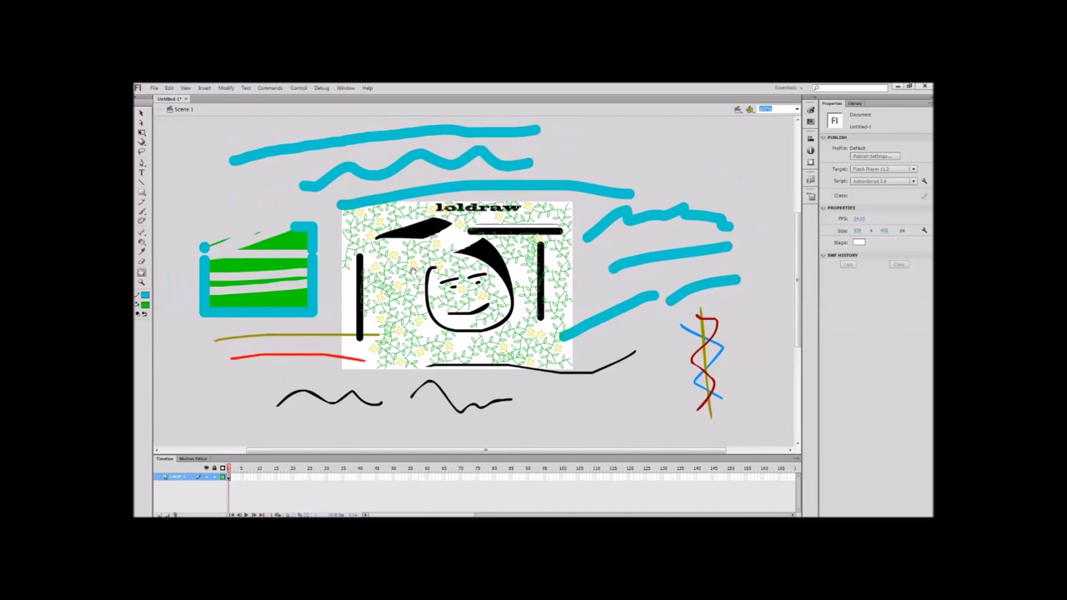
Zoom in closely on the thick black vertical line beside the face, and zoom back out until the whole drawing is in view.
click(142, 282)
scroll(335, 305, up, 3)
scroll(335, 310, down, 3)
click(354, 284)
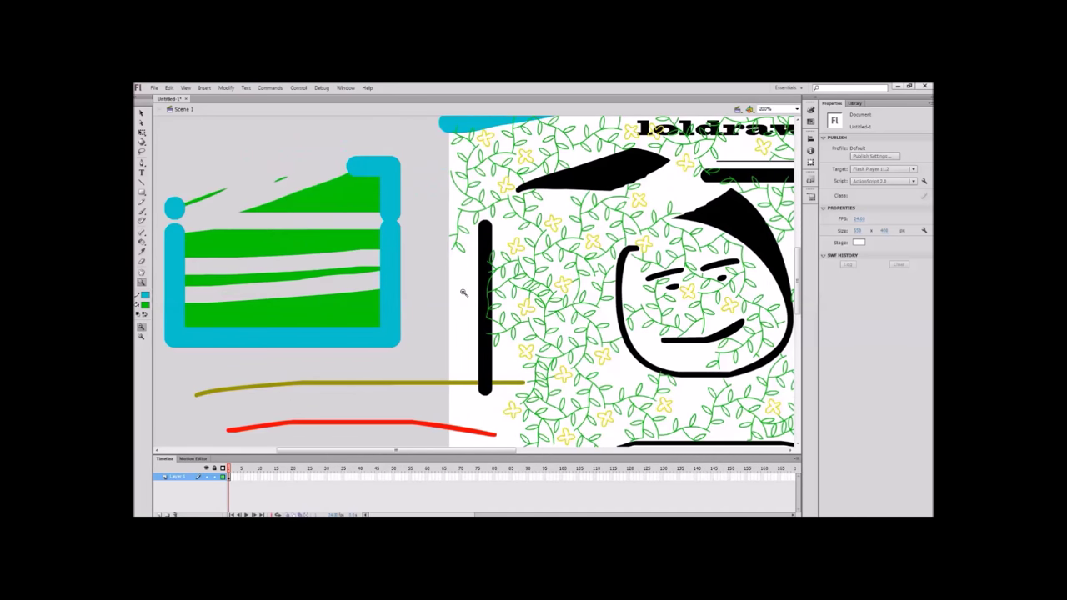
click(514, 281)
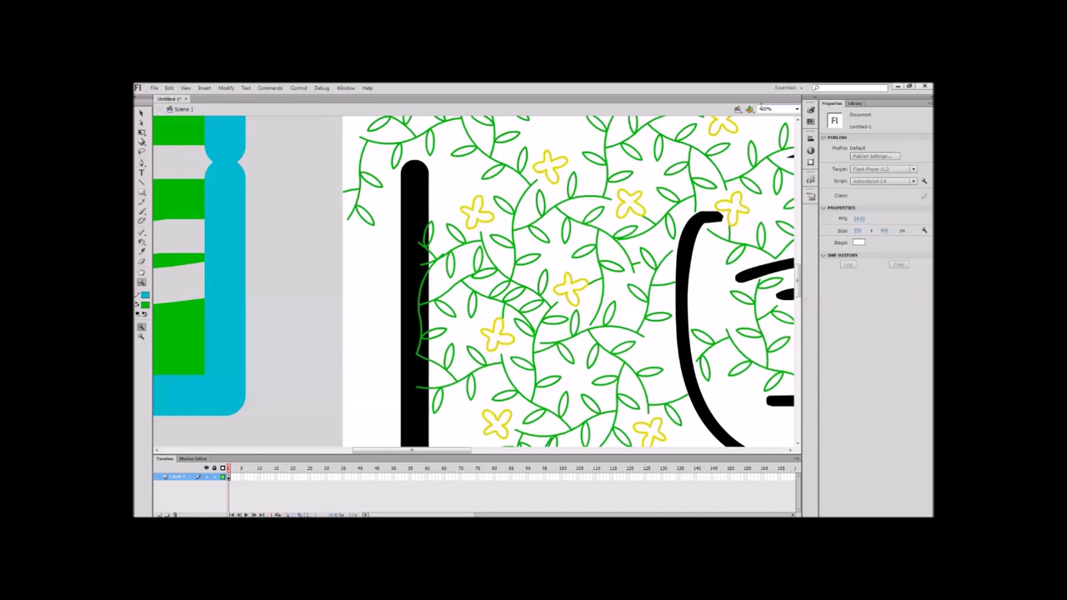
click(384, 279)
click(556, 277)
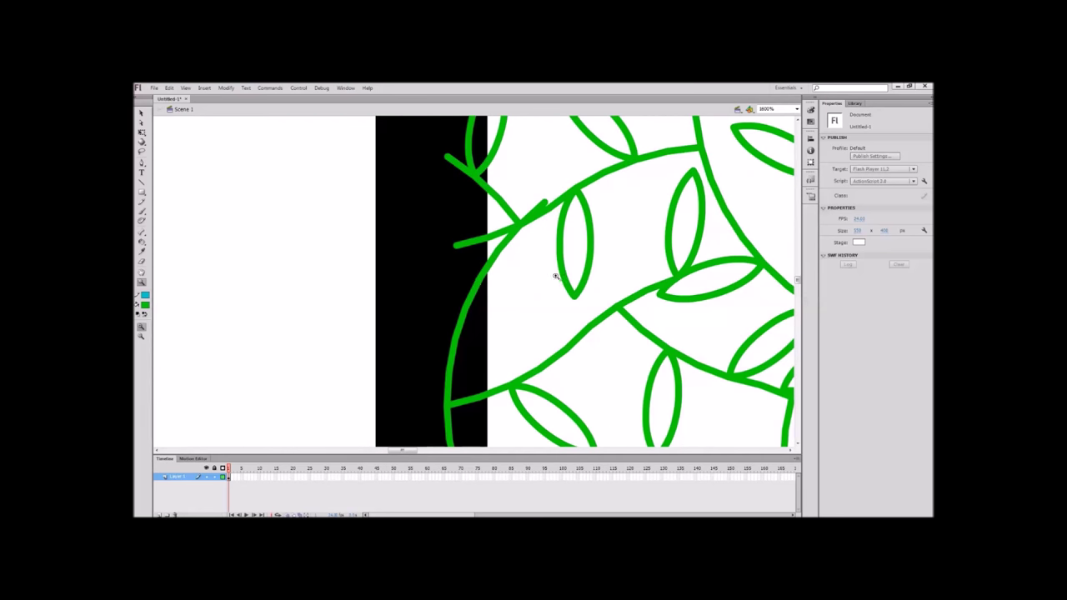
click(468, 285)
click(142, 337)
click(420, 330)
click(420, 328)
click(467, 309)
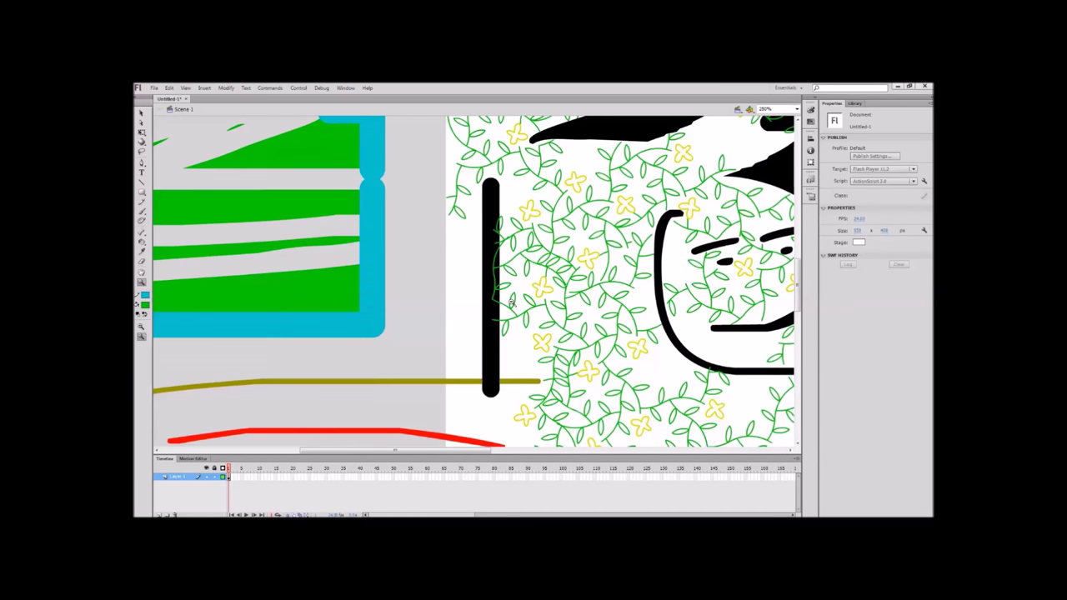
click(511, 302)
click(647, 262)
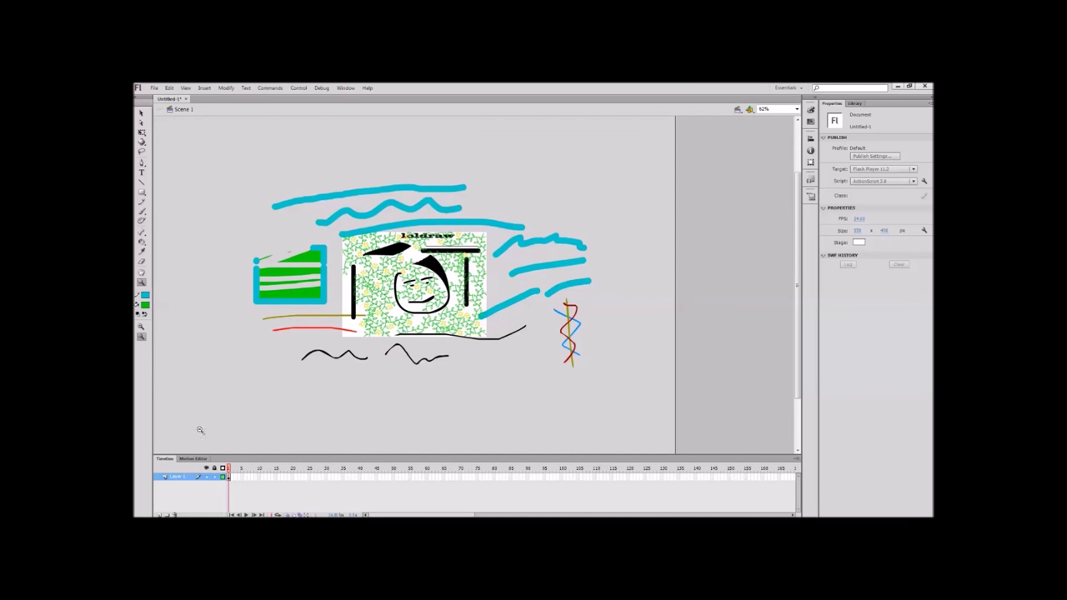
Select everything in the drawing and delete it to leave an empty stage.
click(142, 113)
key(ctrl+a)
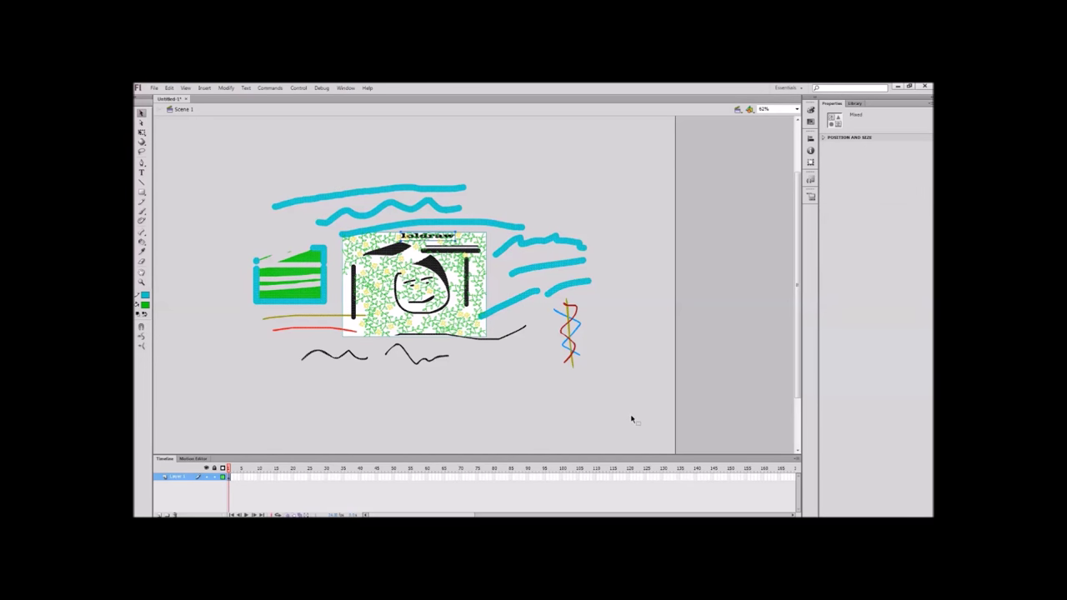
key(Delete)
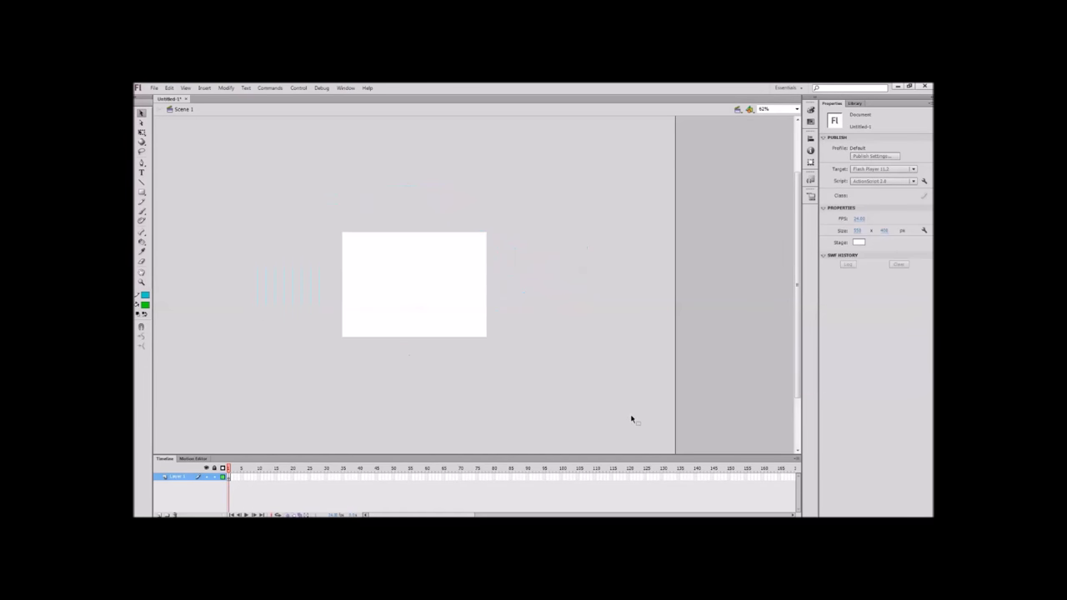
Draw a green circle without a stroke on the stage's right half using the Oval tool, as a tree crown.
click(229, 477)
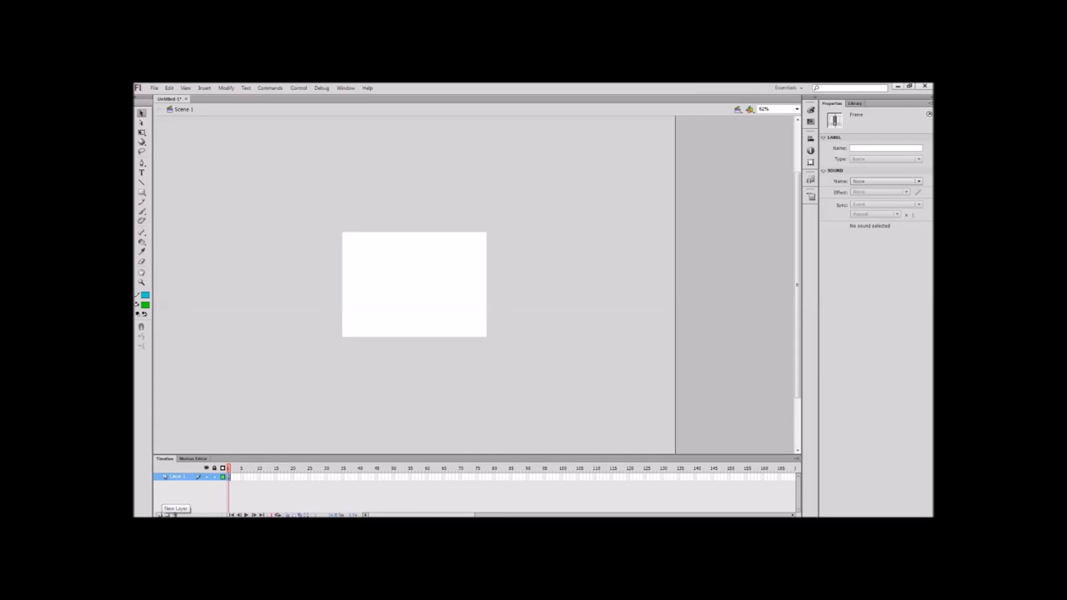
click(142, 192)
click(160, 202)
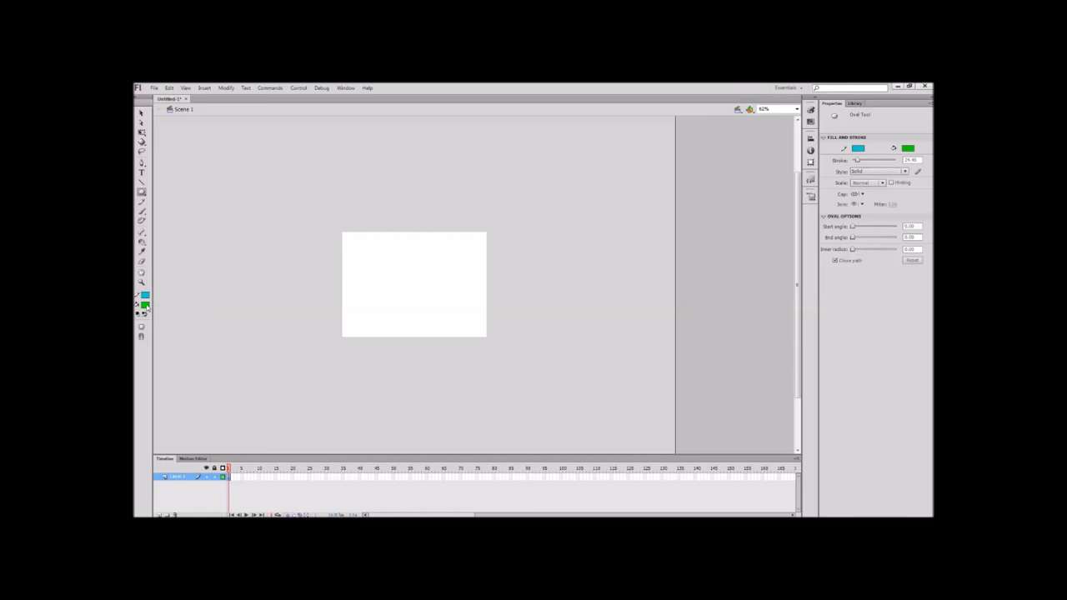
click(145, 295)
click(260, 305)
drag(409, 242, 478, 312)
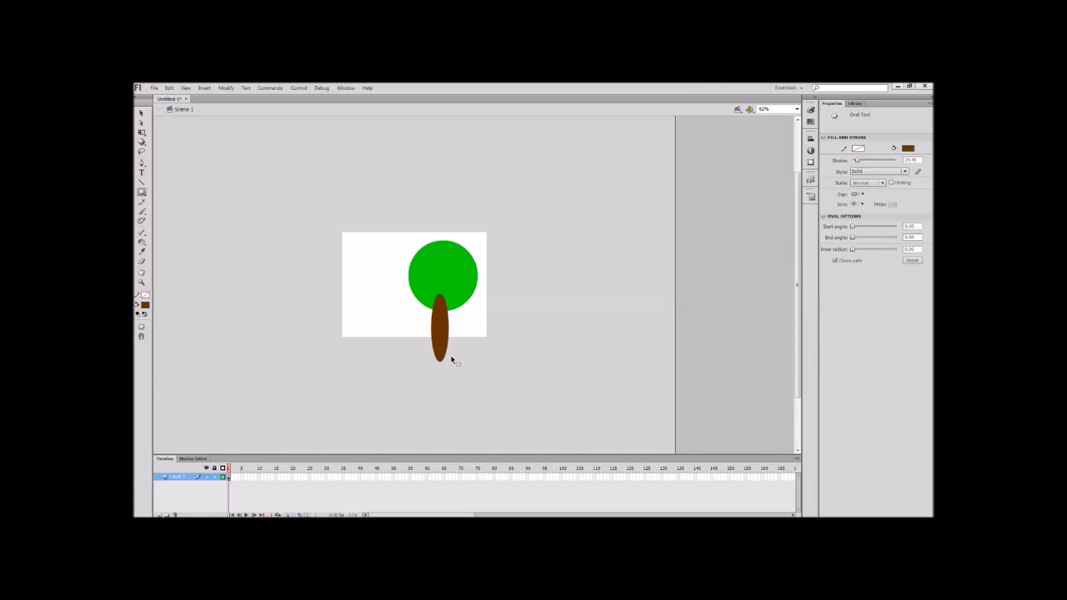
Undo the brown oval and draw a narrow brown rectangle as the trunk, reaching from the green crown to below the stage.
key(ctrl+z)
click(142, 192)
click(180, 192)
drag(440, 287, 451, 358)
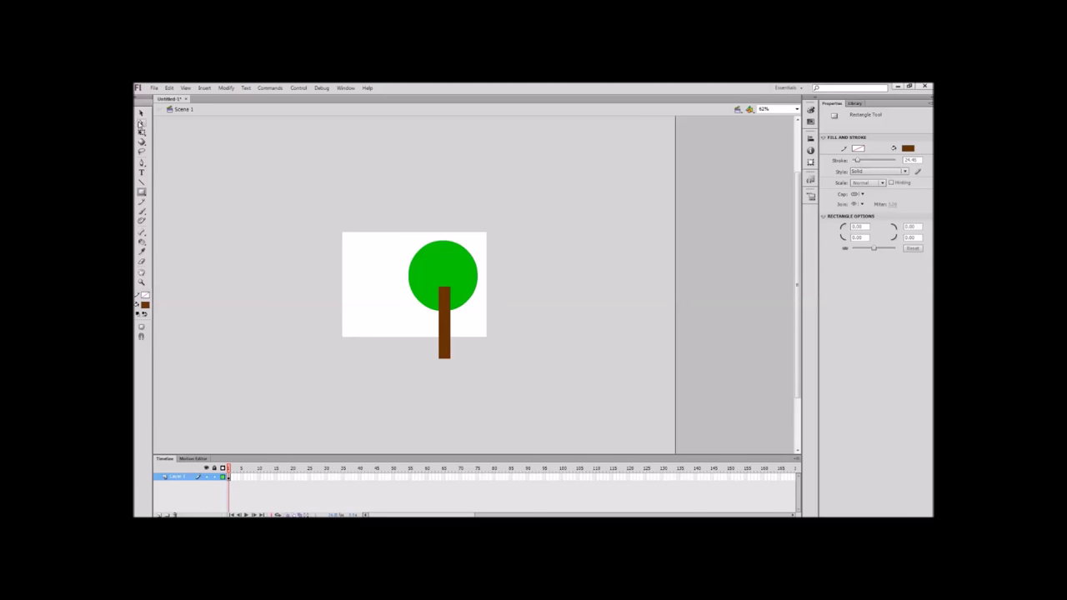
Reshape the brown trunk with the Selection tool, flaring its base outward and pulling its upper edge down into a forked notch.
click(142, 115)
mouse_move(440, 359)
mouse_down()
mouse_move(430, 360)
mouse_move(460, 360)
mouse_move(451, 359)
mouse_up()
drag(447, 296, 445, 307)
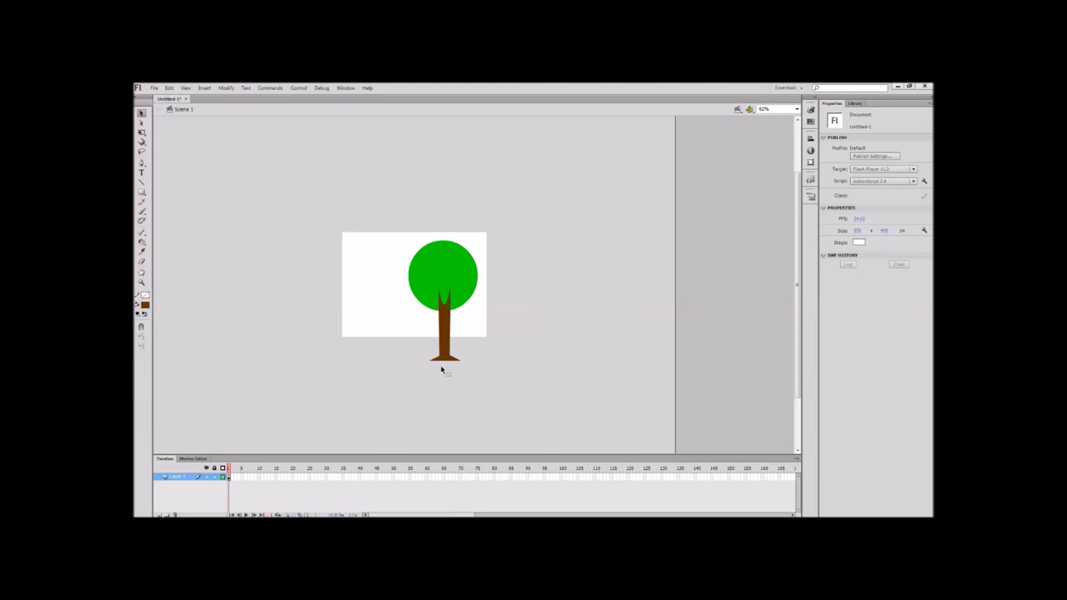
Add a new layer and move it below Layer 1.
click(158, 515)
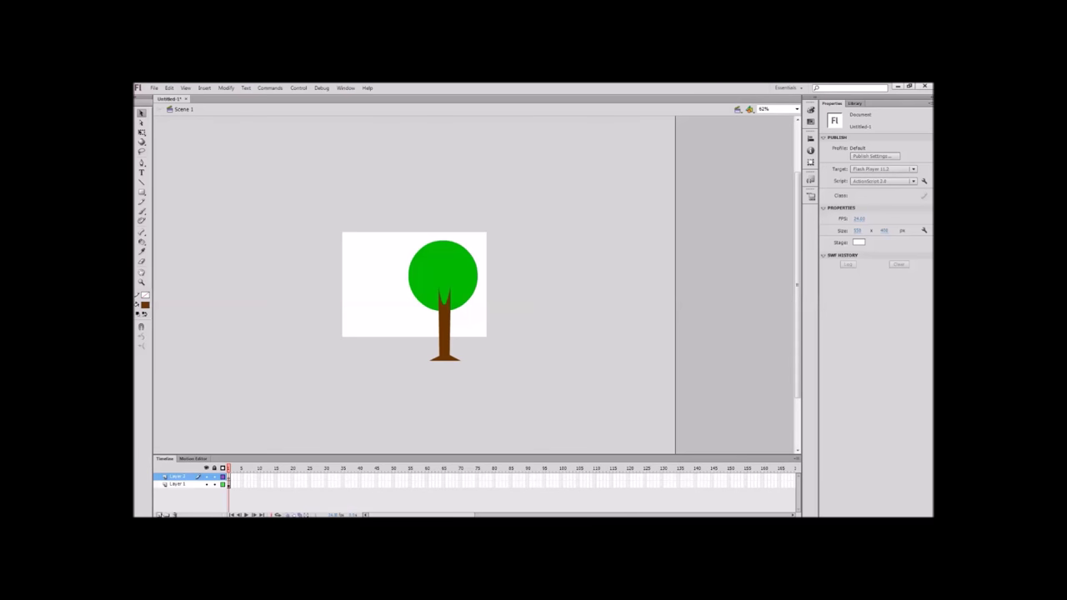
click(190, 479)
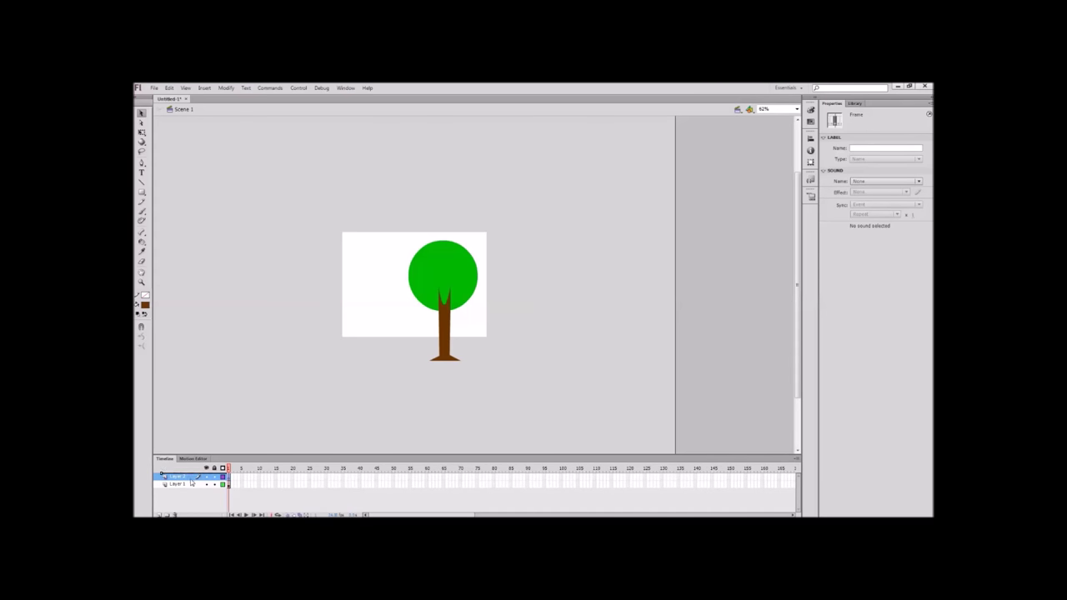
drag(190, 489, 191, 492)
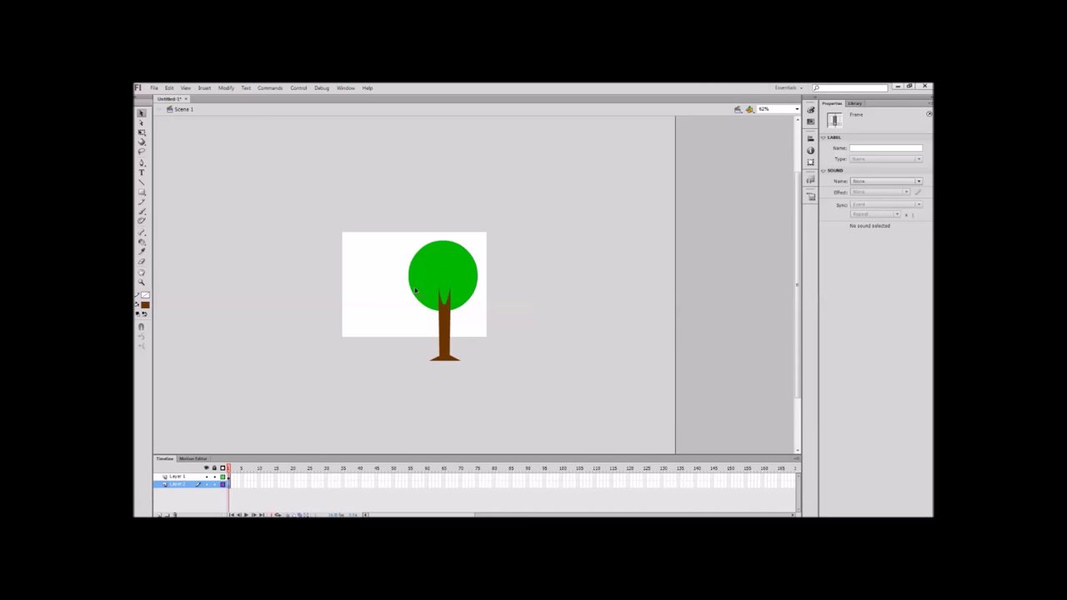
Draw a dark red rectangle without a stroke behind the tree on Layer 2.
click(141, 192)
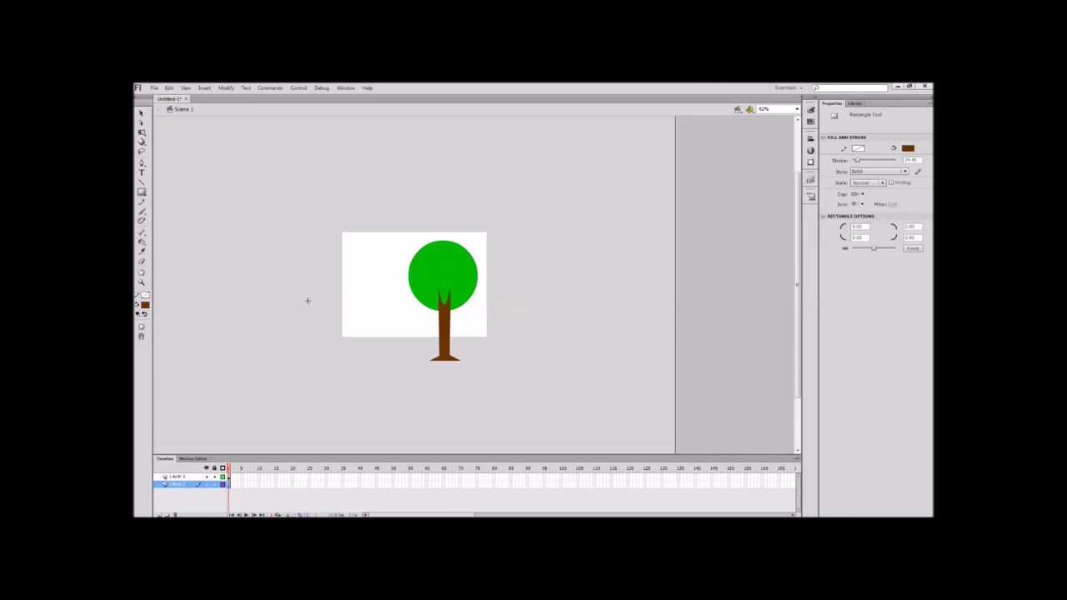
click(145, 305)
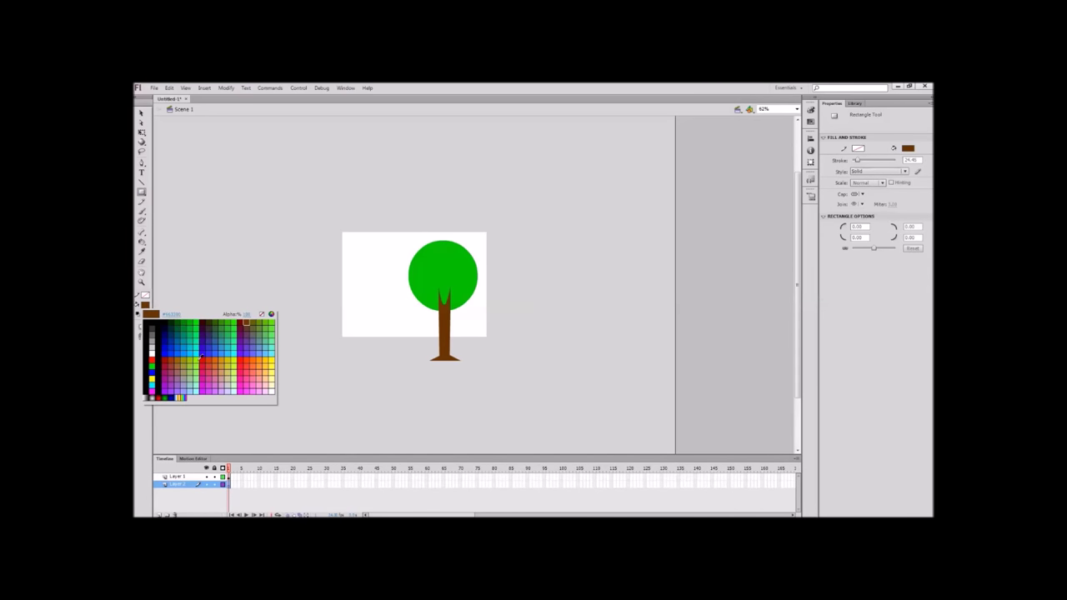
click(167, 357)
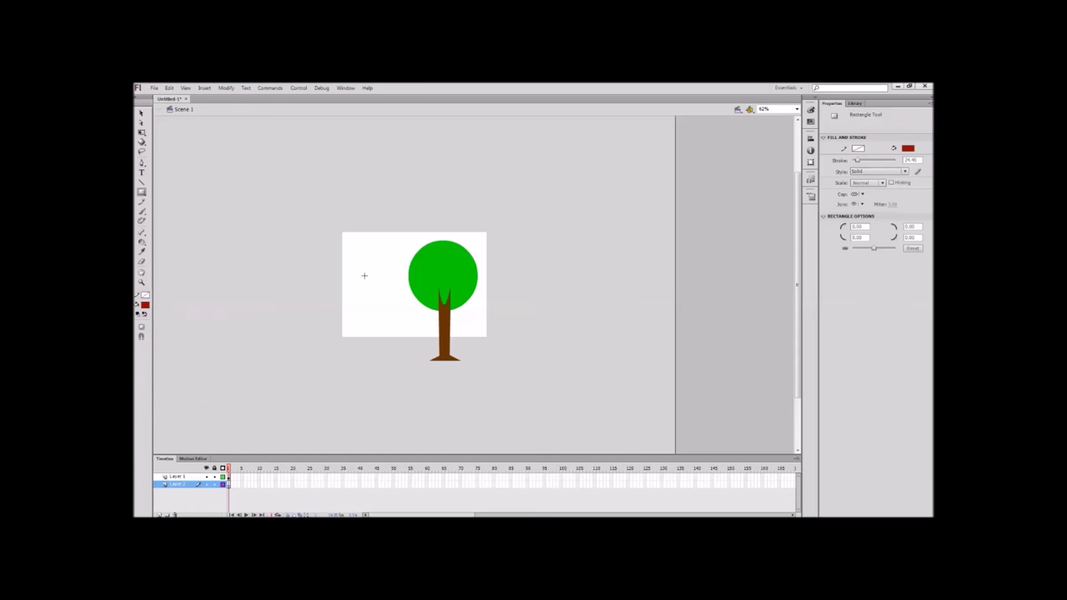
drag(359, 258, 436, 318)
Hide Layer 1 and pull the upper corners of the red rectangle inward to form a tapered roof.
click(141, 113)
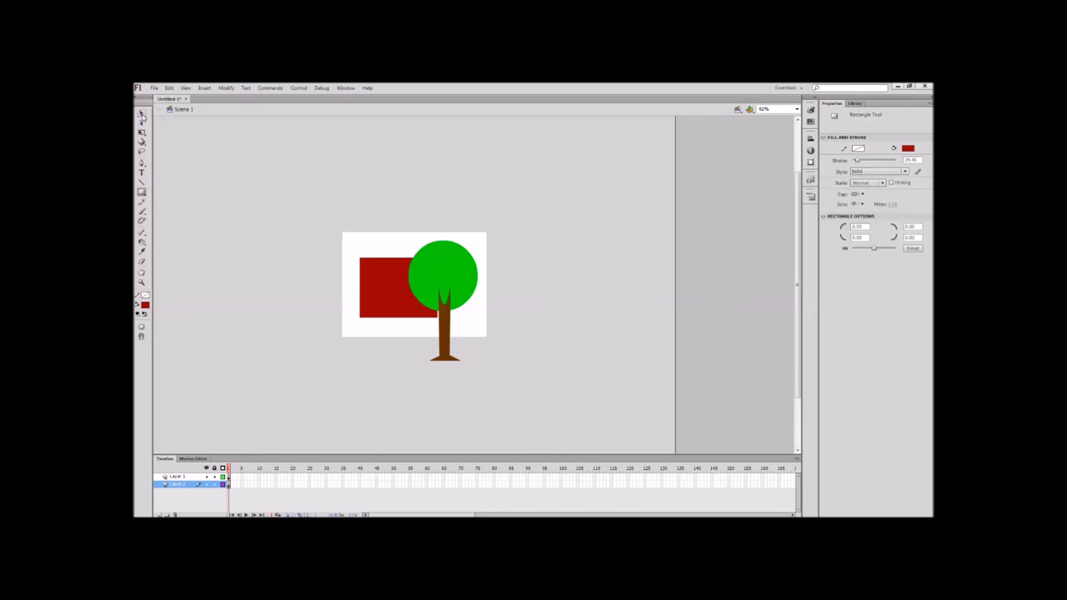
click(206, 476)
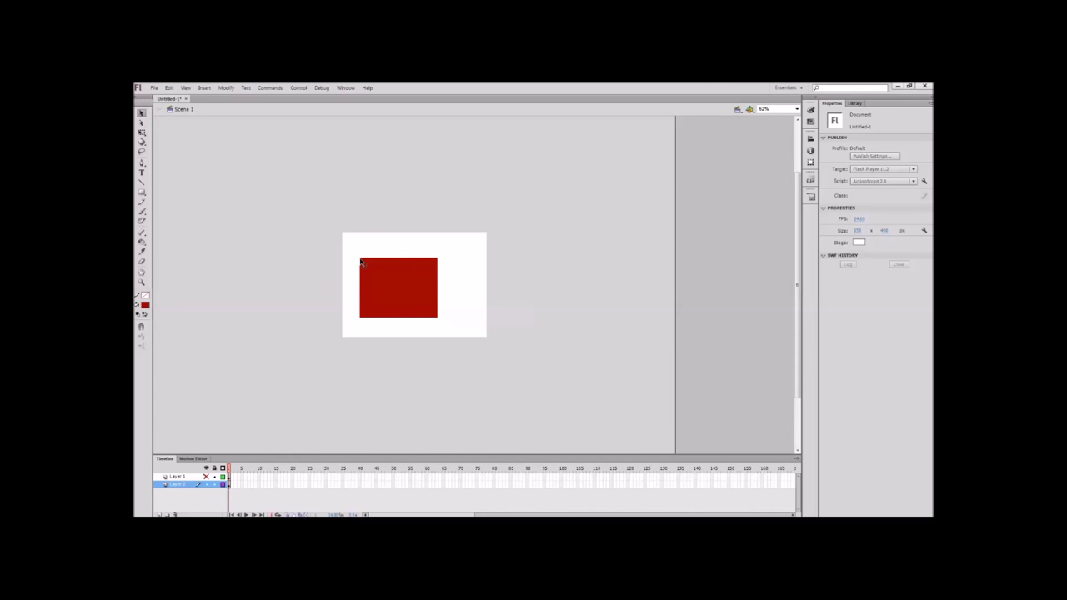
drag(361, 262, 403, 259)
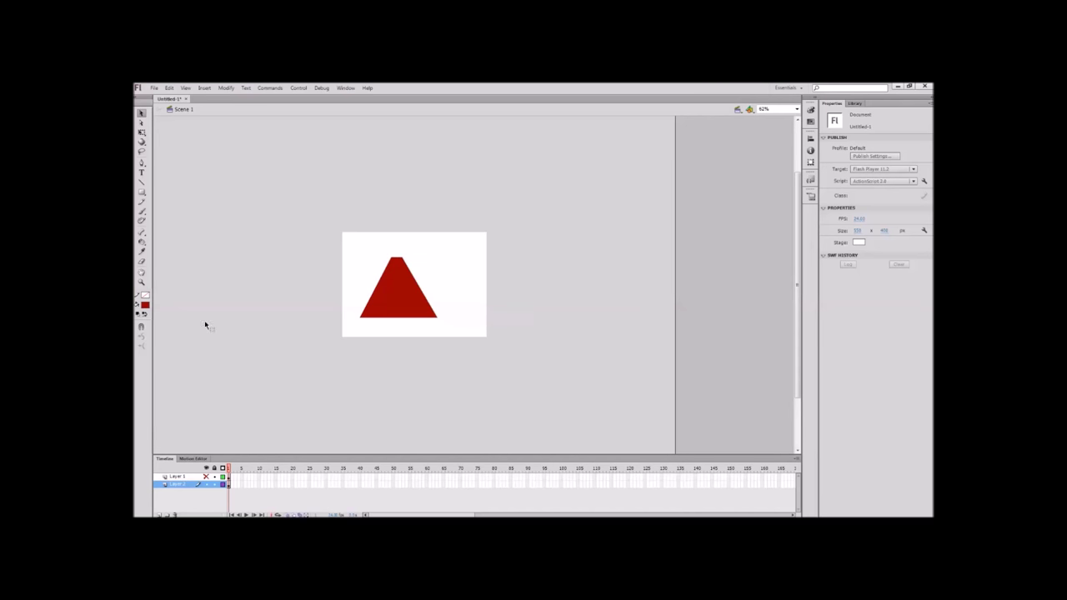
Draw a grey rectangle directly beneath the red roof as the house wall.
click(145, 306)
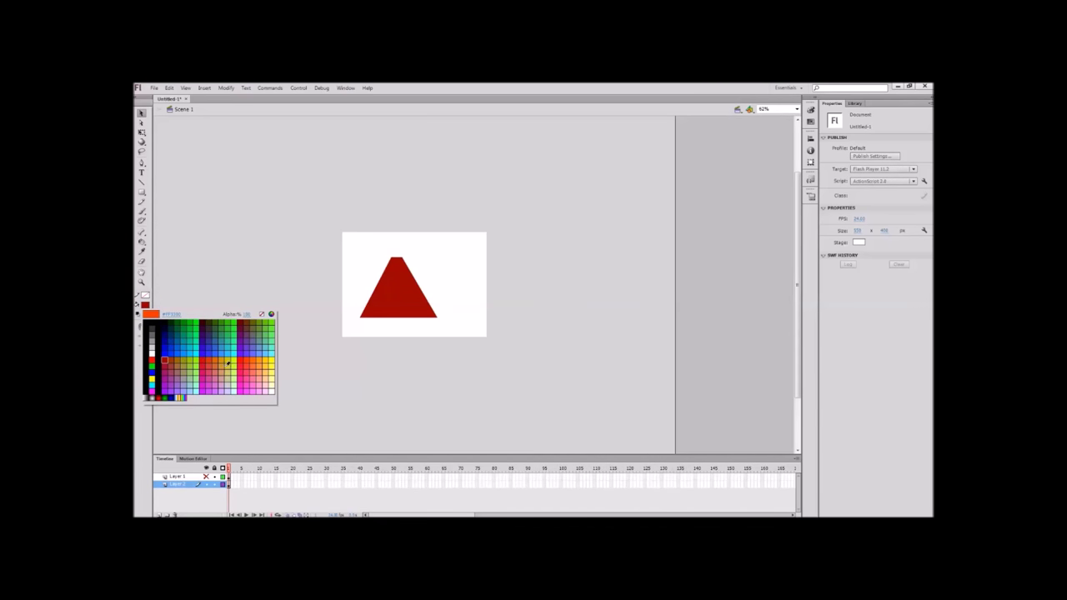
click(151, 346)
click(141, 192)
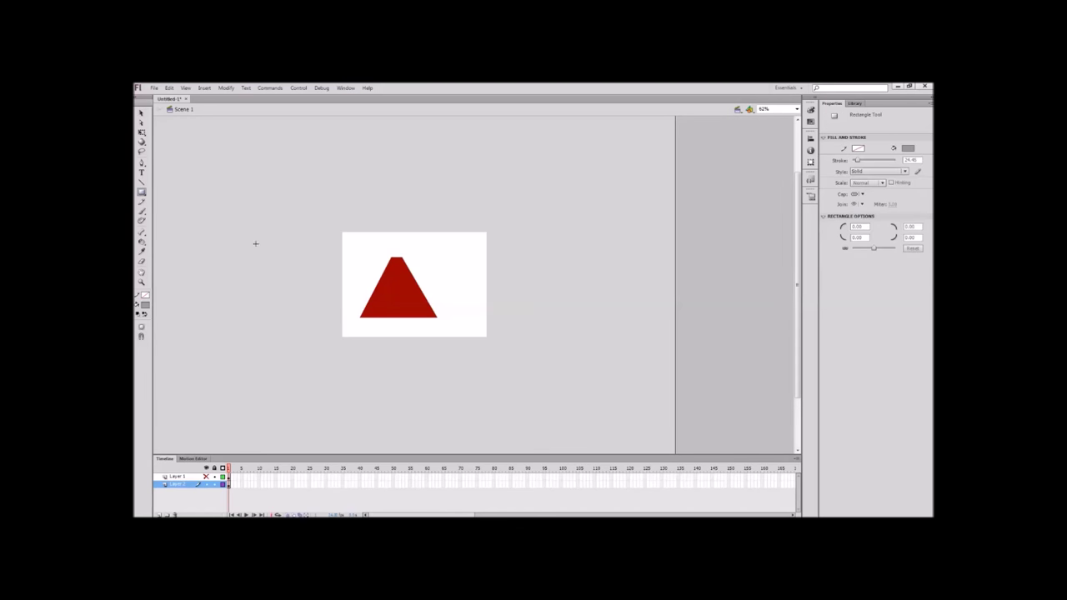
drag(362, 317, 434, 369)
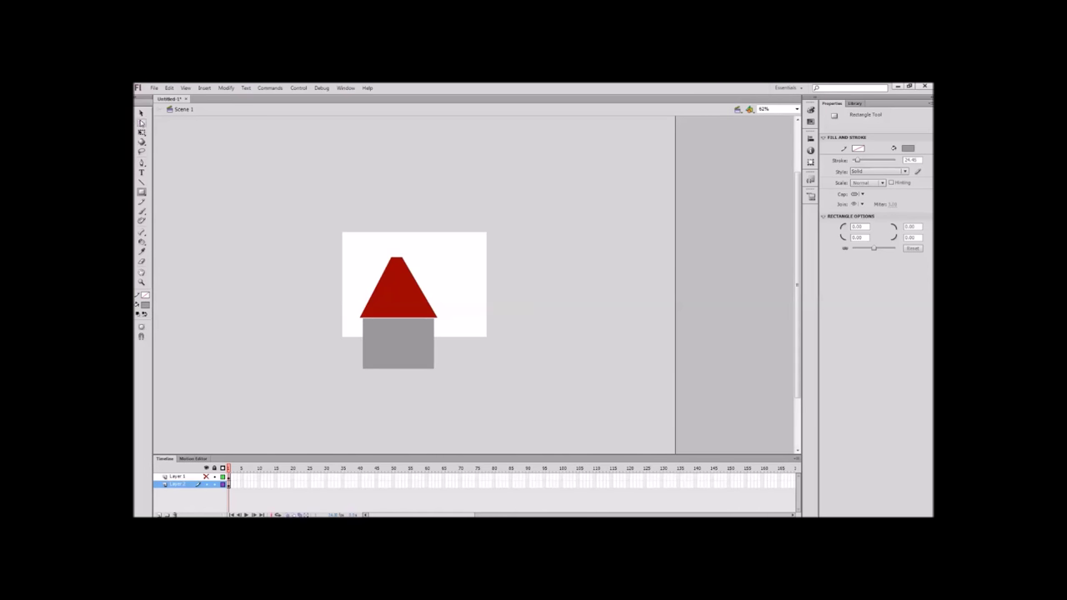
Select the roof and wall together and scale them down with Free Transform so the house's base meets the stage's lower edge.
click(141, 112)
key(ctrl+a)
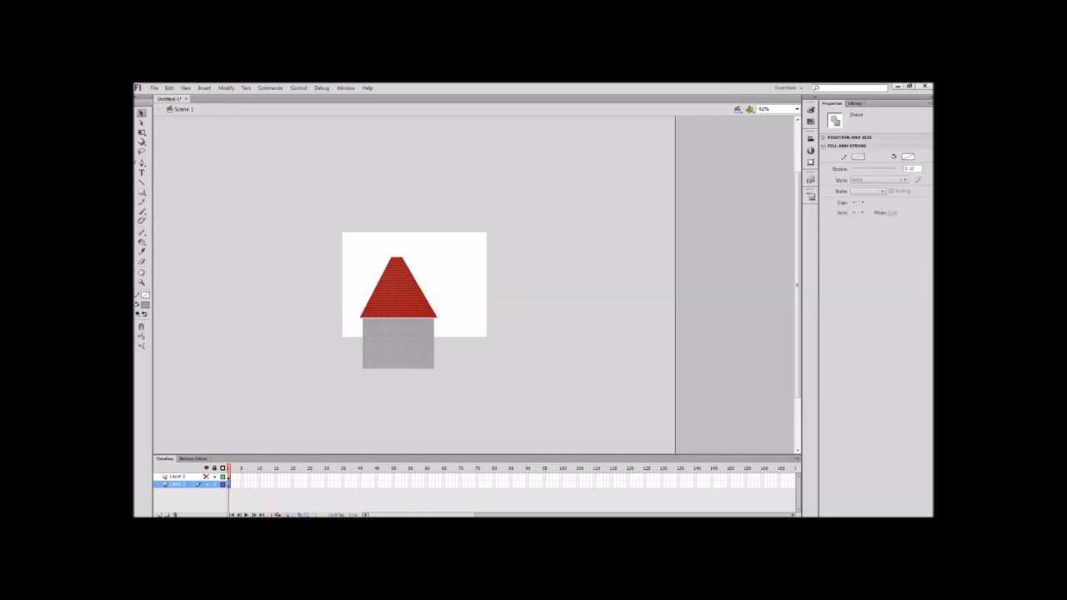
click(141, 131)
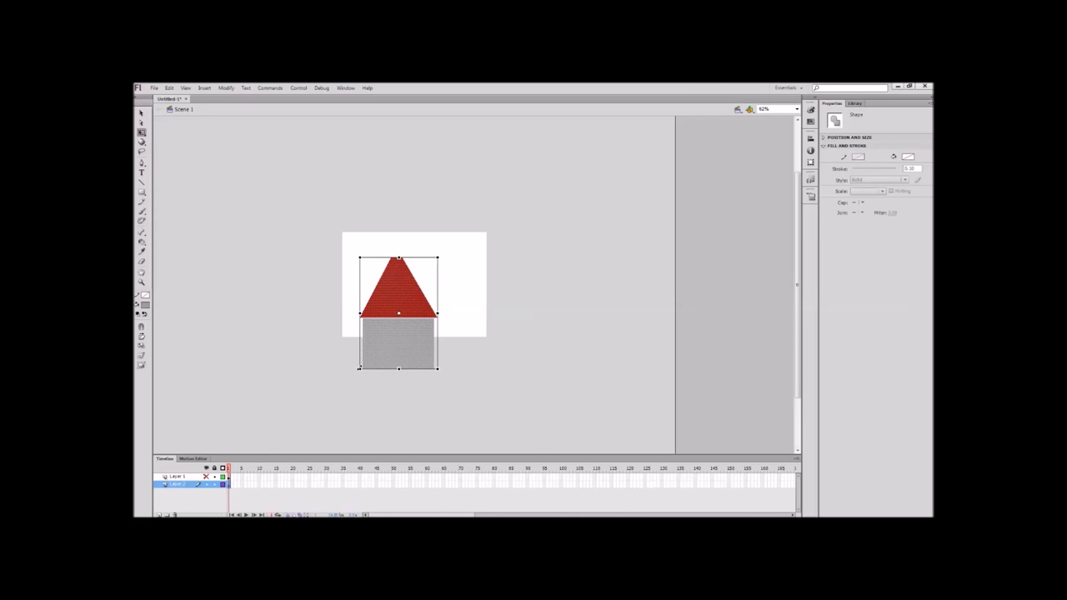
drag(359, 368, 381, 338)
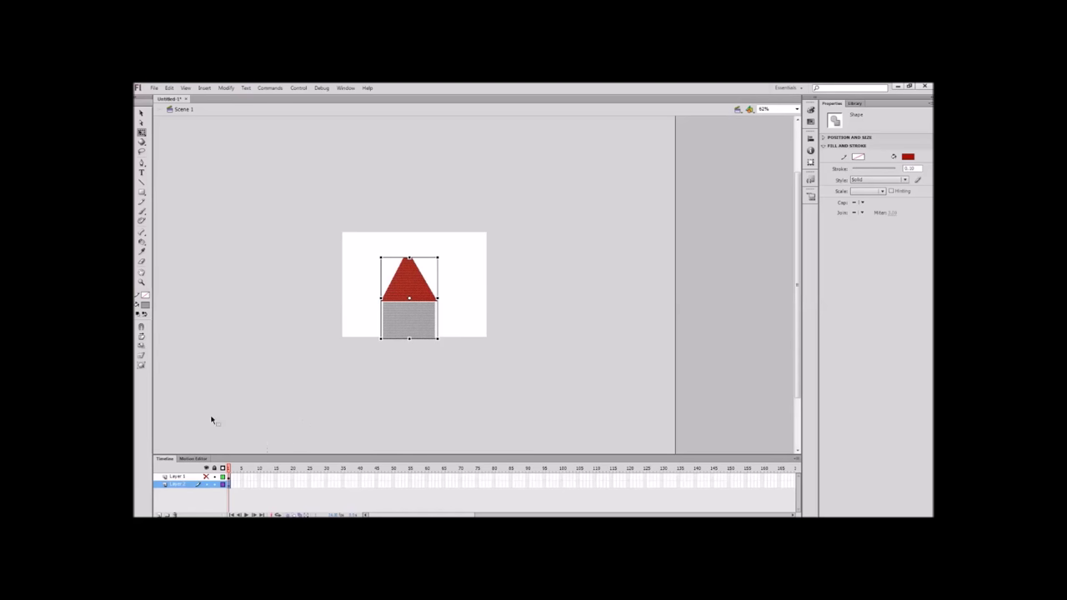
Show Layer 1 again and move Layer 2 above it so the house sits in front of the tree.
click(206, 477)
click(507, 389)
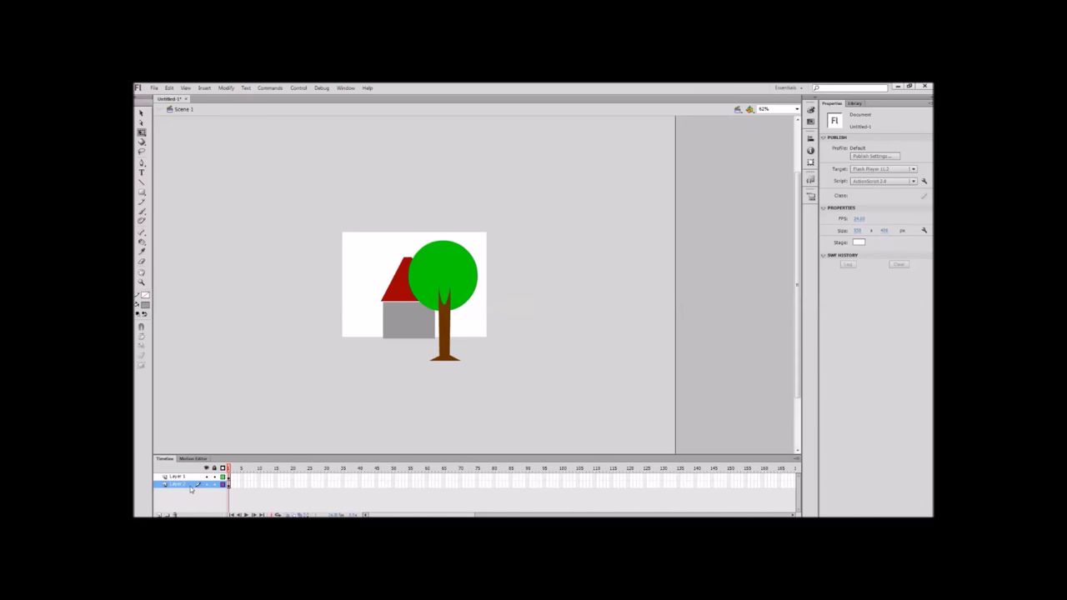
drag(192, 488, 194, 475)
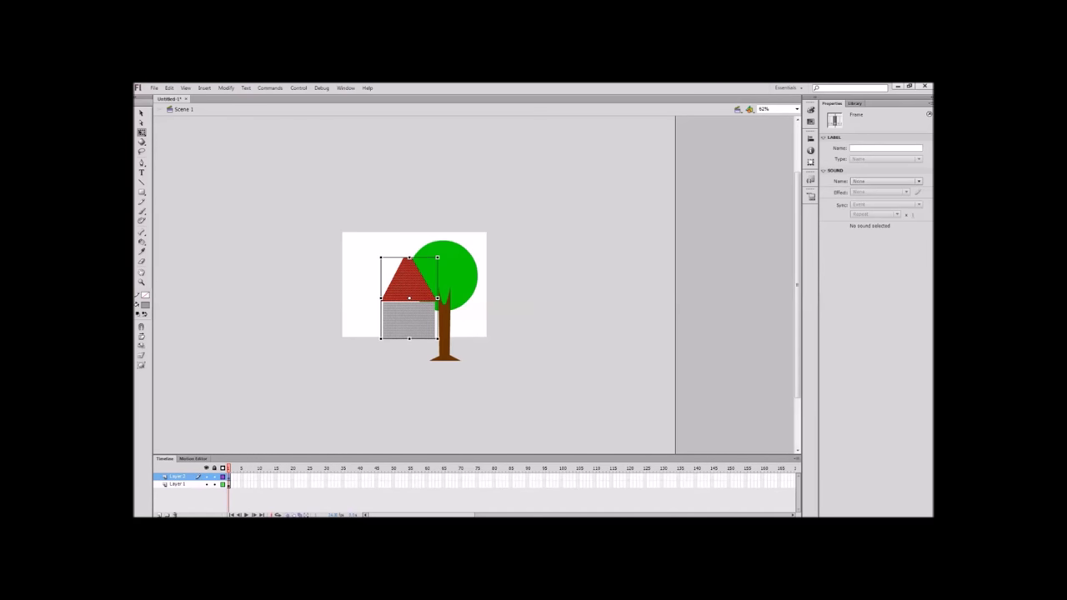
click(482, 360)
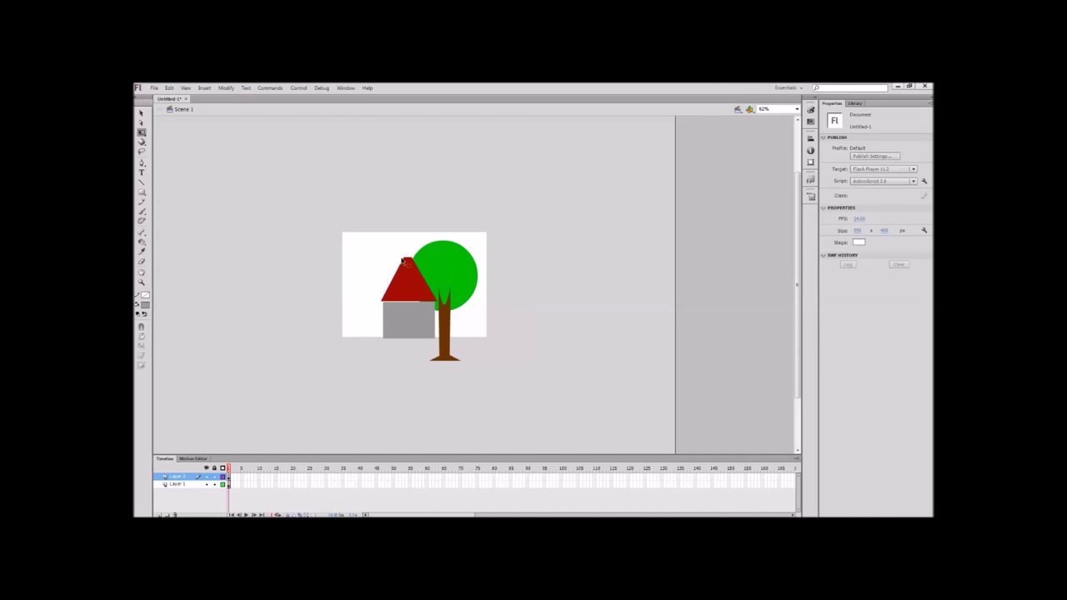
Rename Layer 2 with an Arabic name for the house and rename Layer 1 to "الشجرة".
click(187, 478)
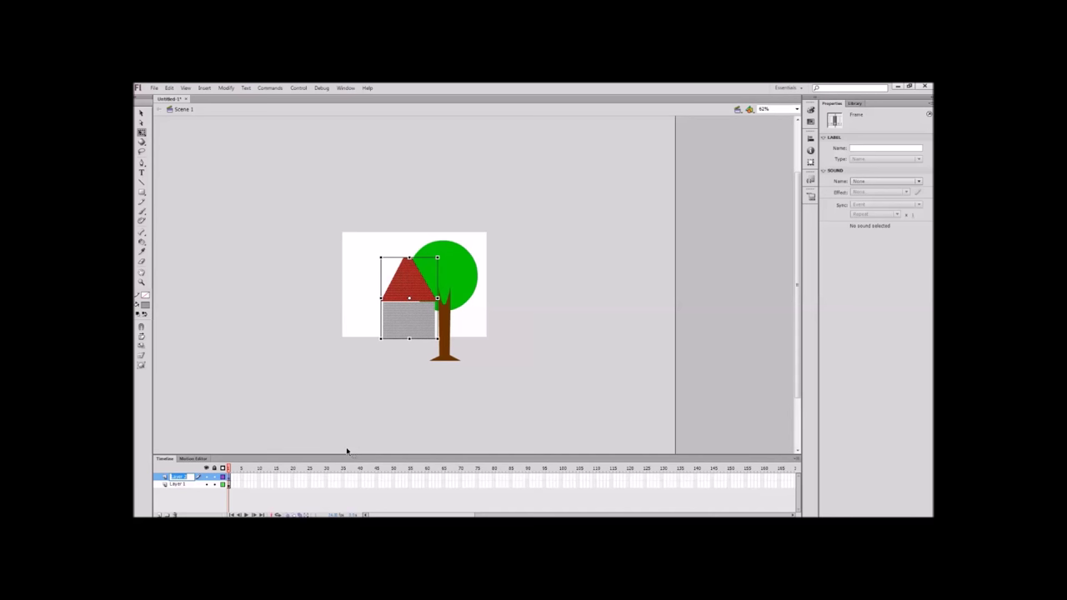
text(h)
double_click(177, 485)
text(الشجرة)
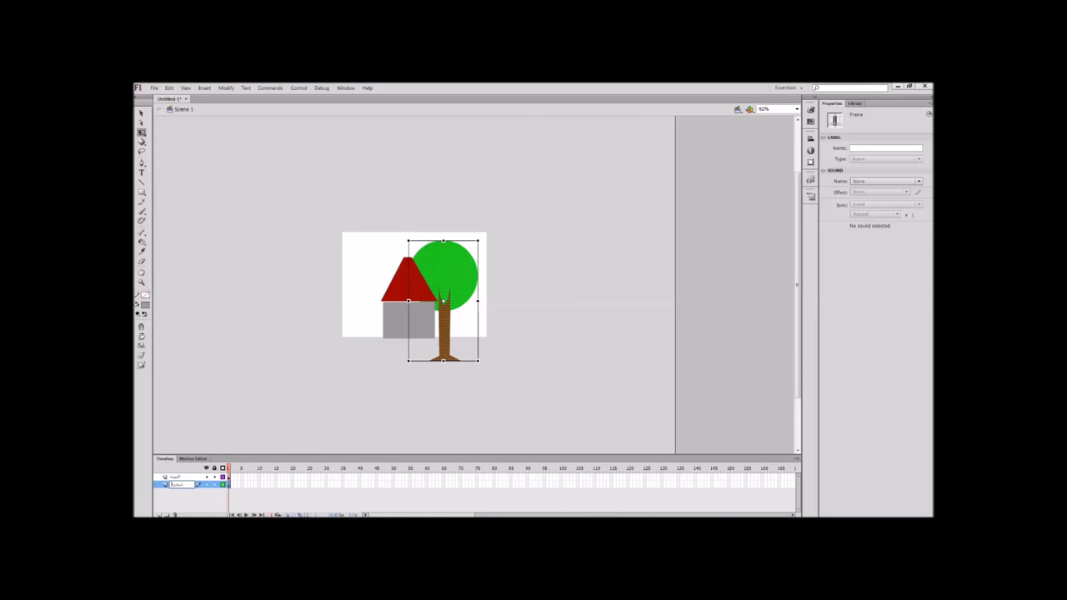
click(366, 354)
Move the tree layer above the house layer so the tree sits in front of the house.
drag(184, 487, 185, 477)
click(362, 346)
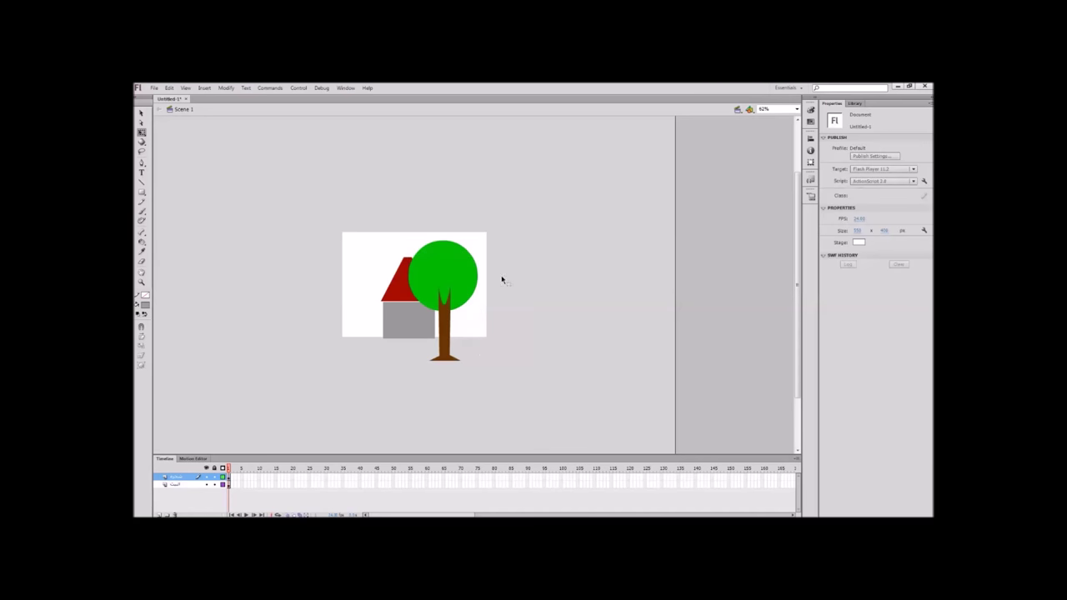
Select each layer's artwork through its first frame, moving the tree slightly up and left and the house slightly left.
click(229, 479)
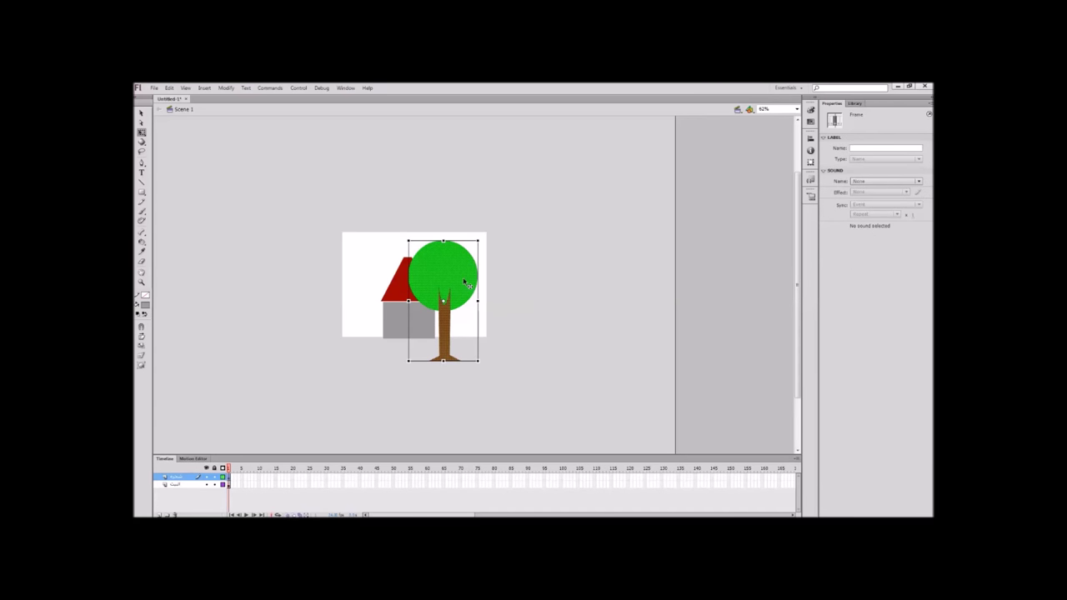
mouse_move(467, 284)
mouse_down()
mouse_move(568, 265)
mouse_move(470, 281)
mouse_move(456, 296)
mouse_up()
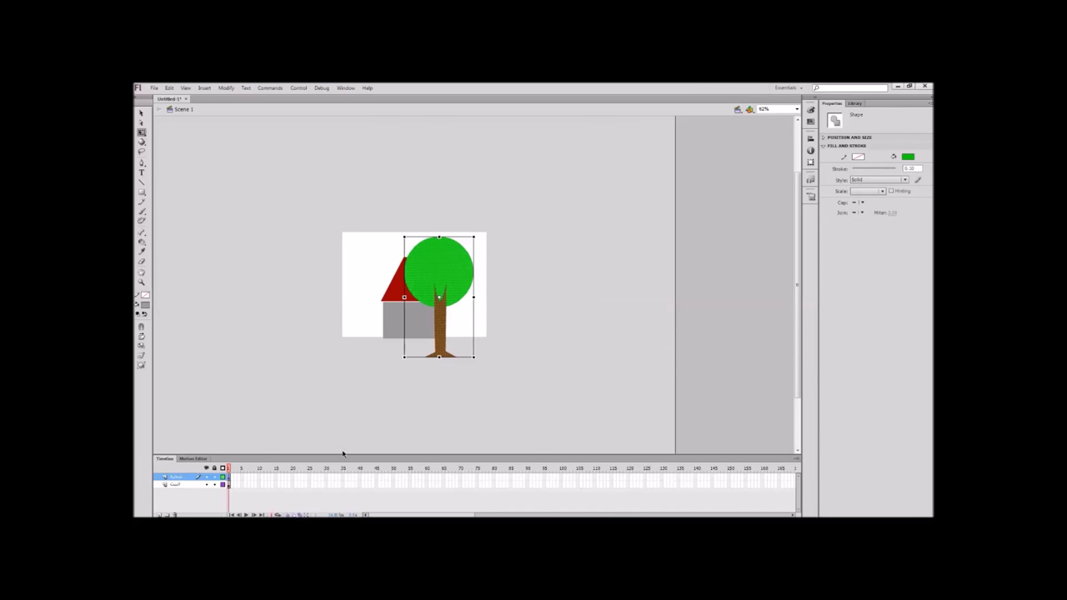
click(229, 485)
mouse_move(409, 319)
mouse_down()
mouse_move(300, 280)
mouse_move(414, 315)
mouse_move(406, 318)
mouse_up()
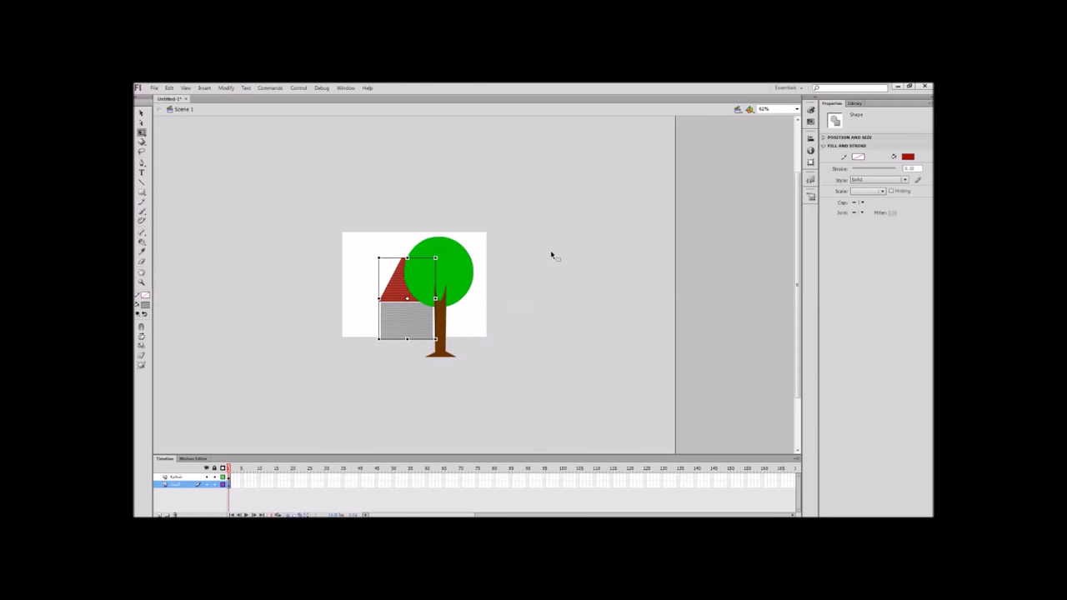
Choose a darker solid green fill colour and apply it to the tree's round crown with the Paint Bucket.
click(809, 111)
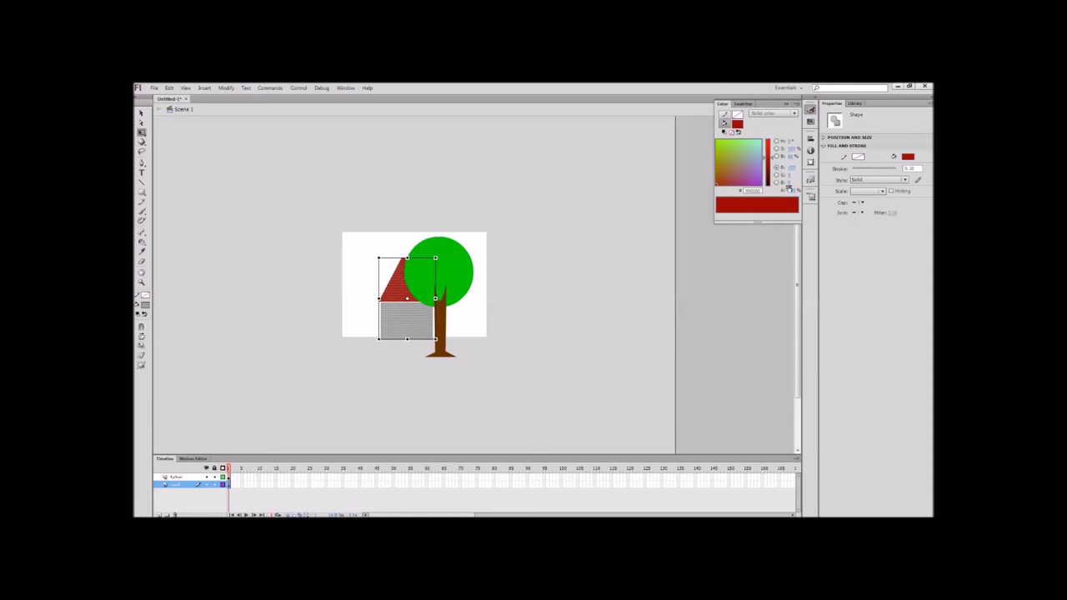
click(525, 299)
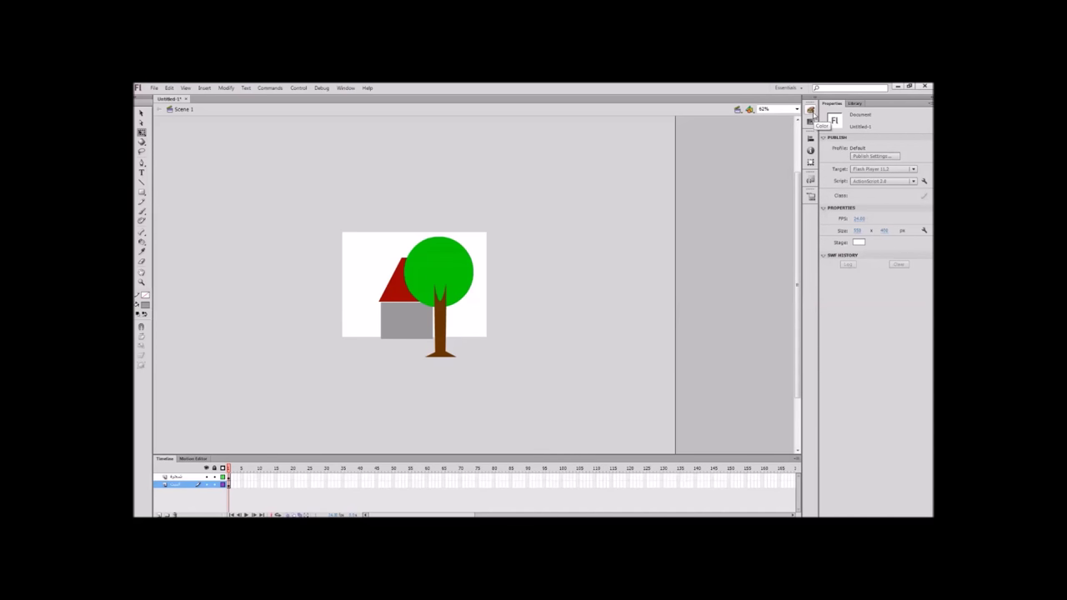
click(810, 111)
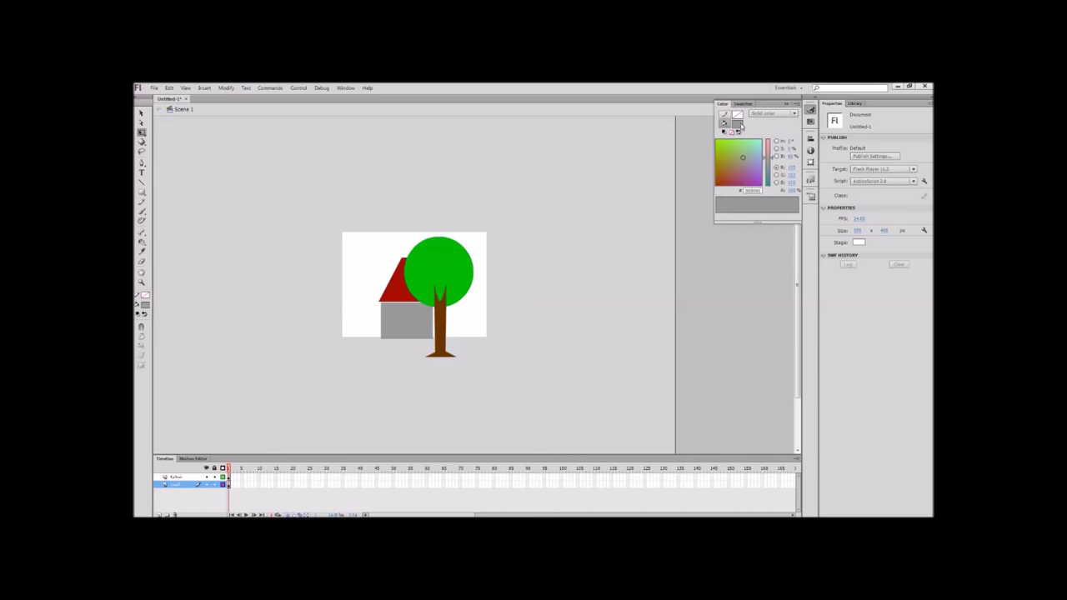
click(739, 125)
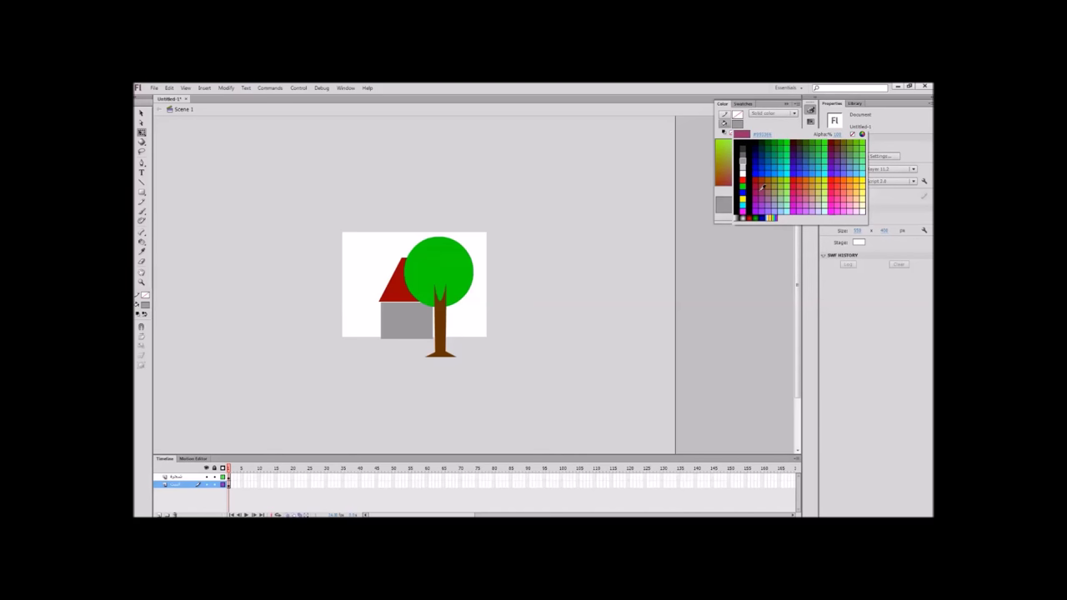
click(775, 147)
click(142, 242)
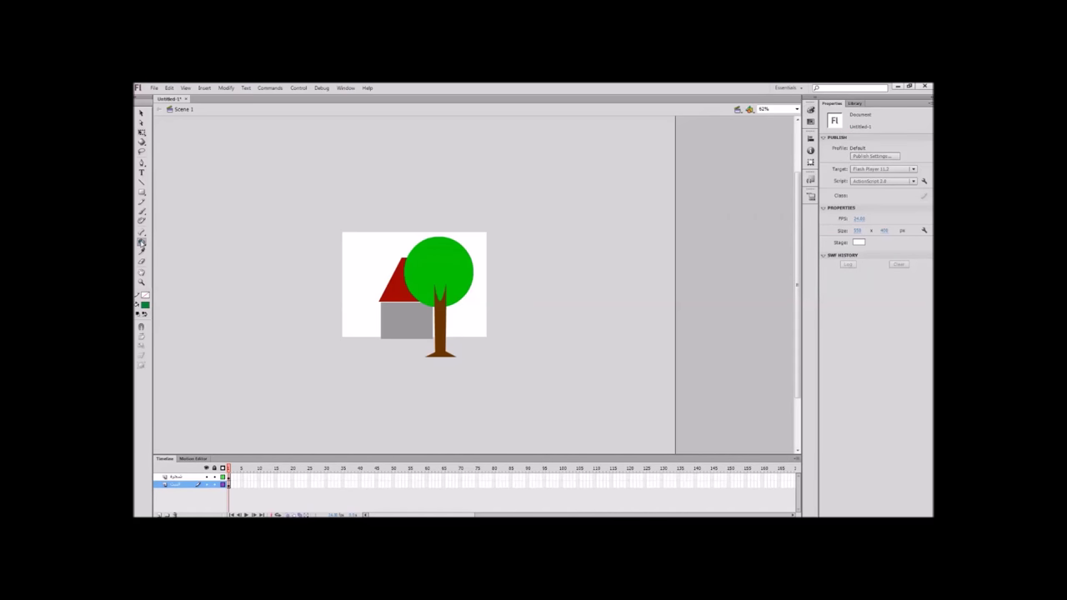
click(453, 261)
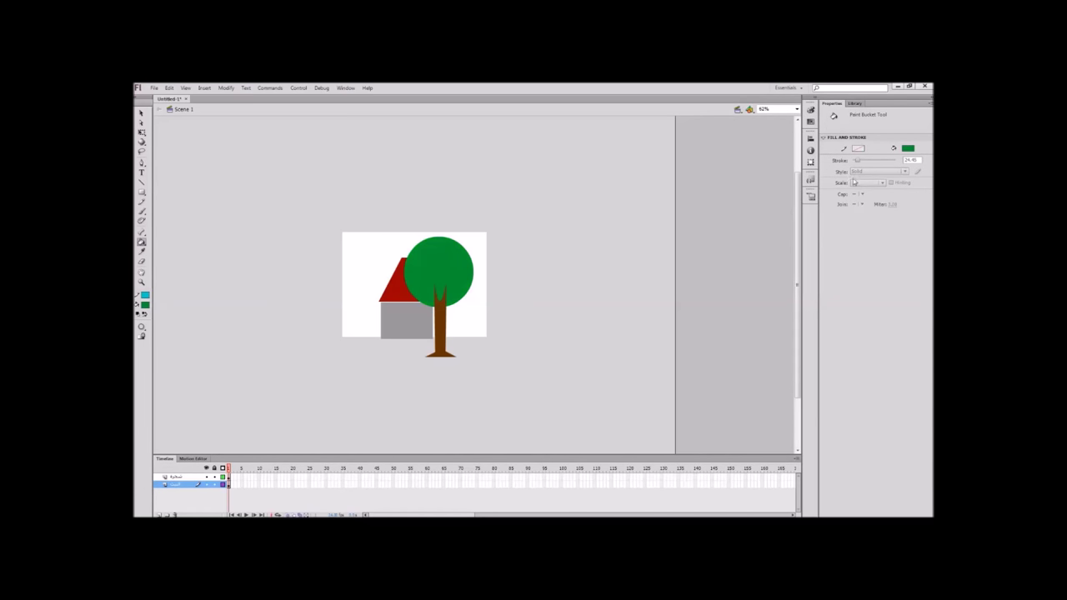
Set the fill to a linear gradient running from medium green to very dark green.
click(811, 110)
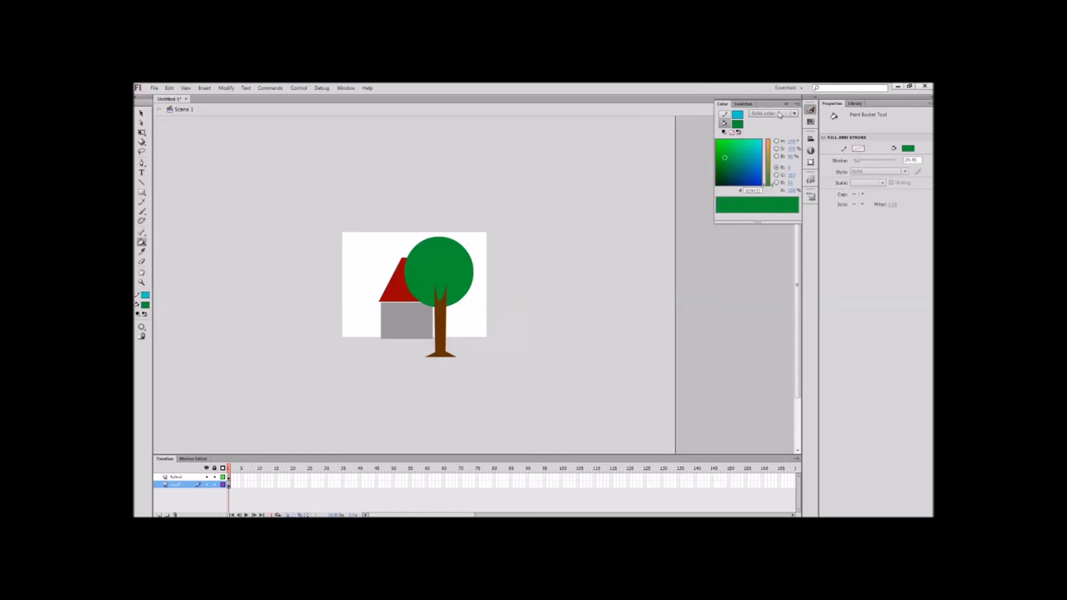
click(779, 114)
click(777, 144)
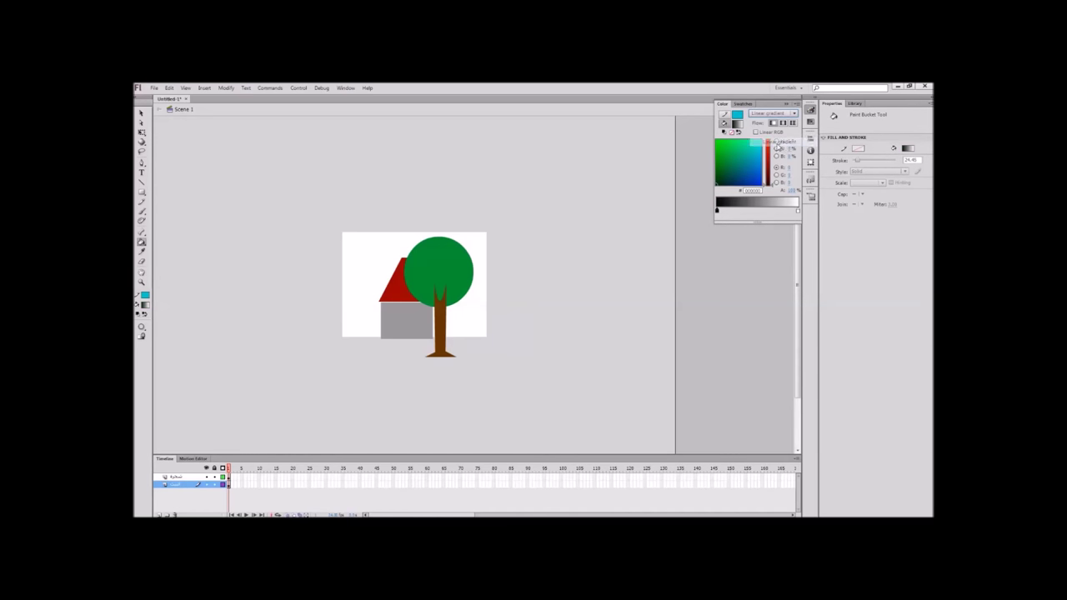
double_click(717, 211)
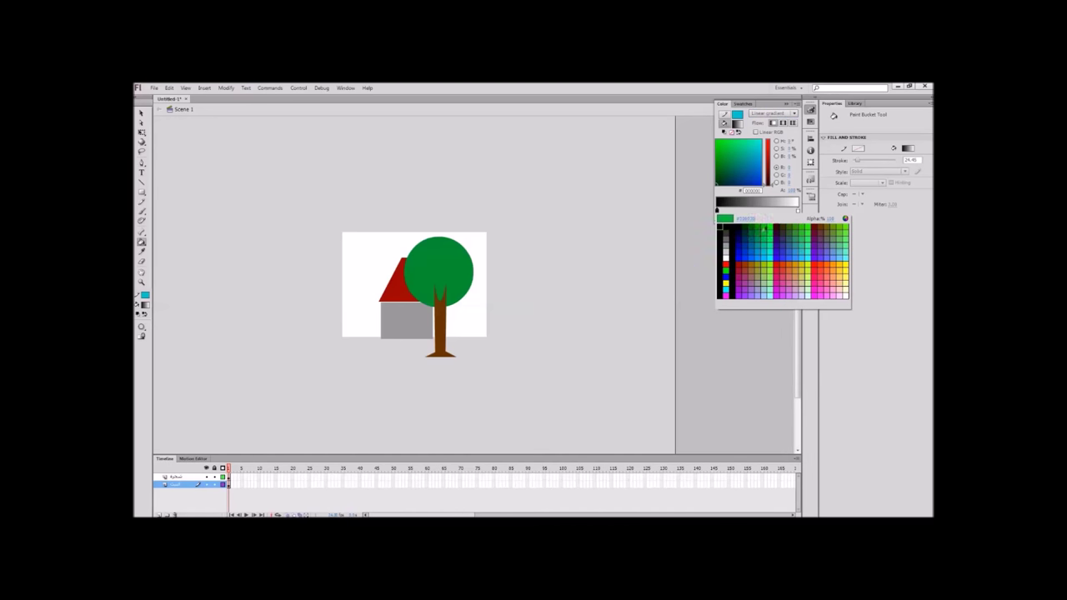
click(460, 239)
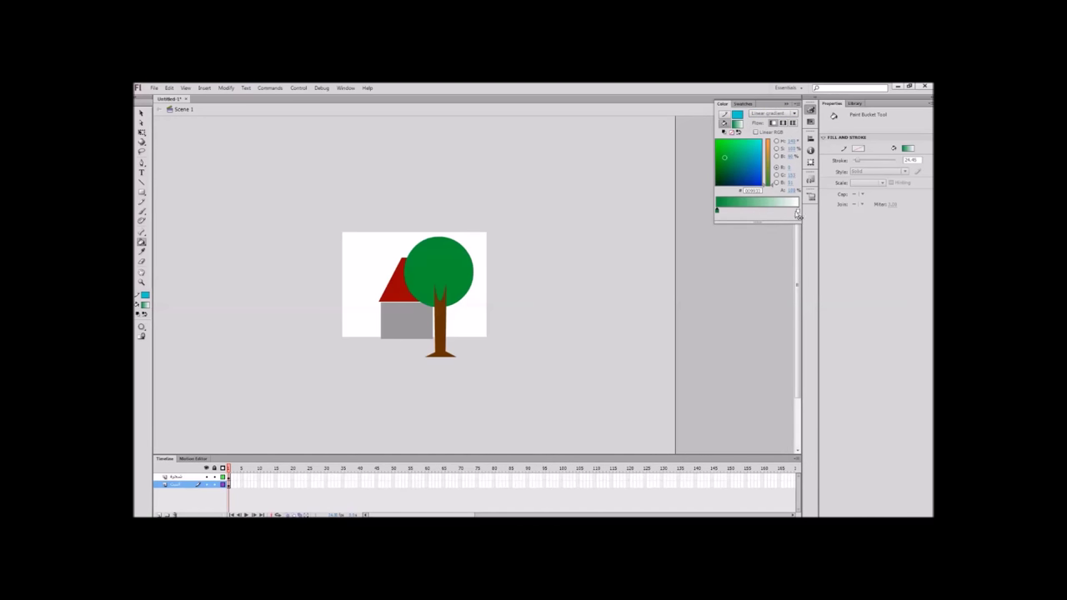
double_click(798, 211)
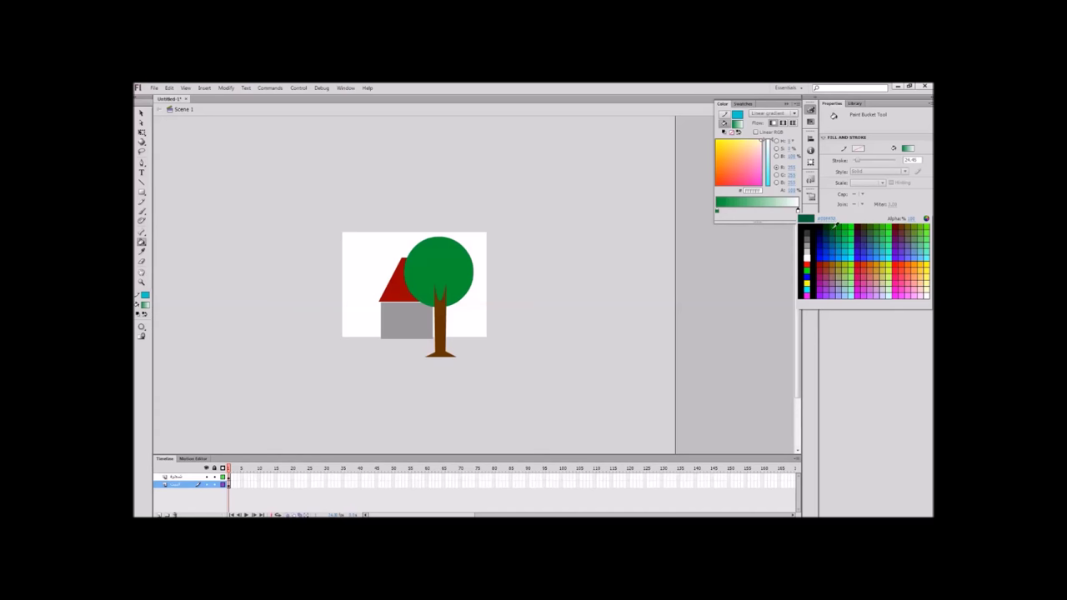
click(831, 225)
Apply the linear green gradient to the tree's crown, trying different gradient directions with the Paint Bucket.
click(438, 265)
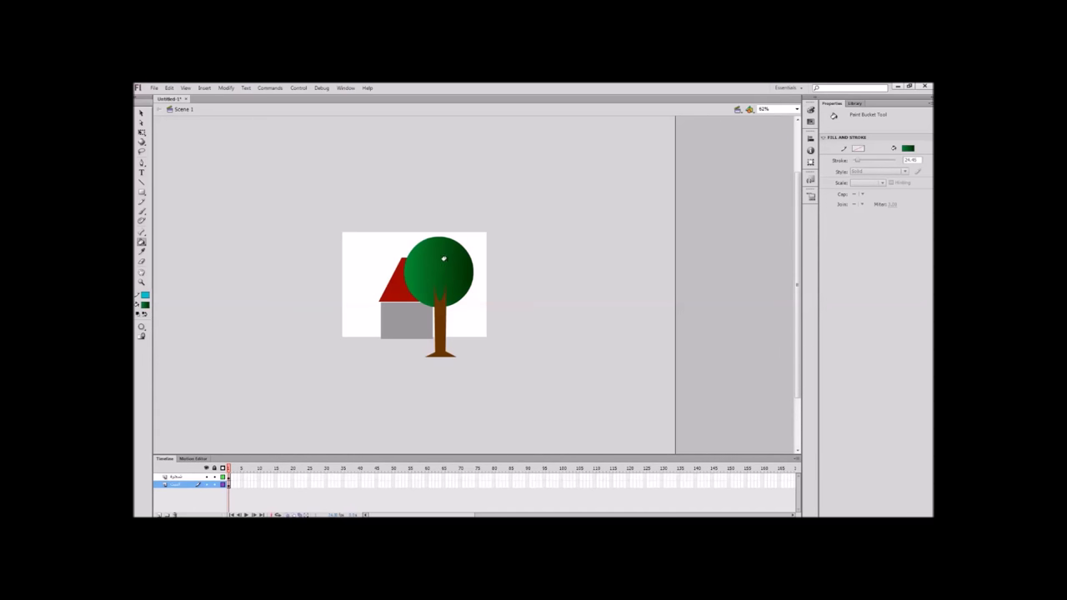
click(442, 283)
click(446, 273)
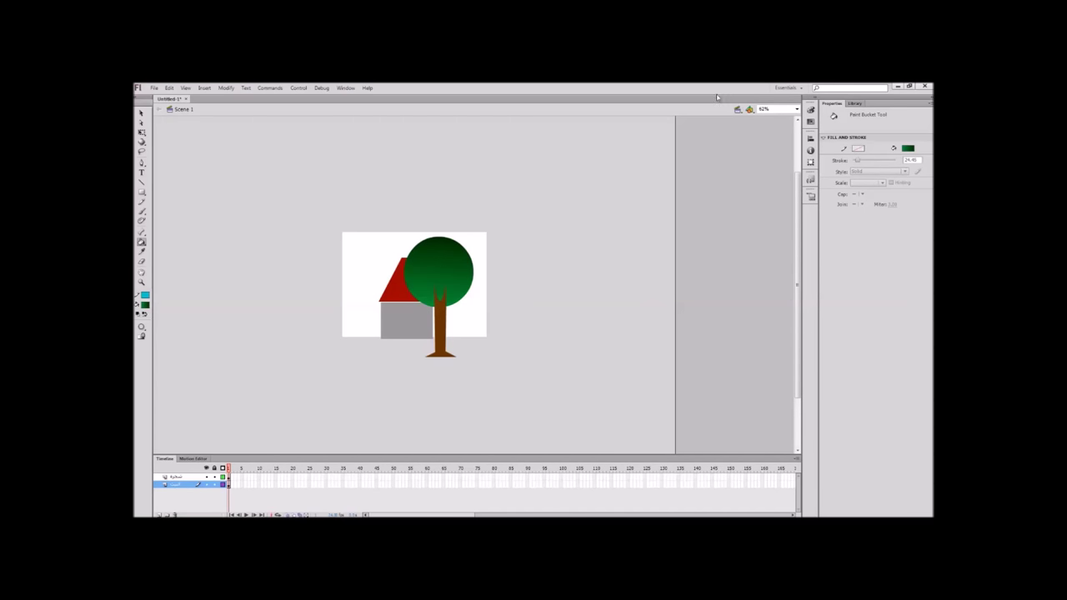
Change the fill type to a radial gradient and fill the tree's crown with it from the centre.
click(810, 109)
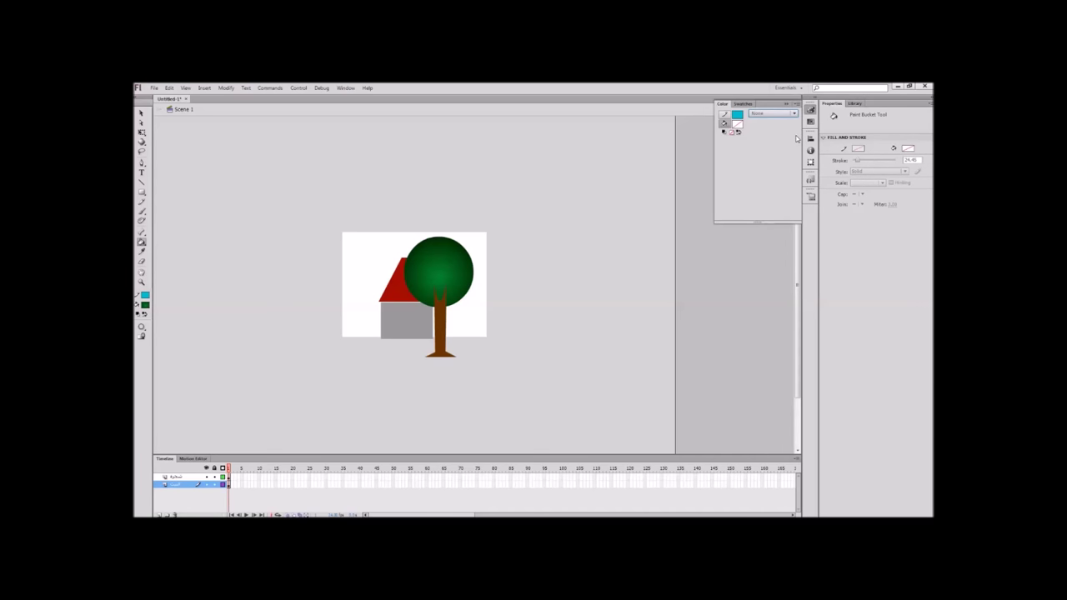
click(772, 113)
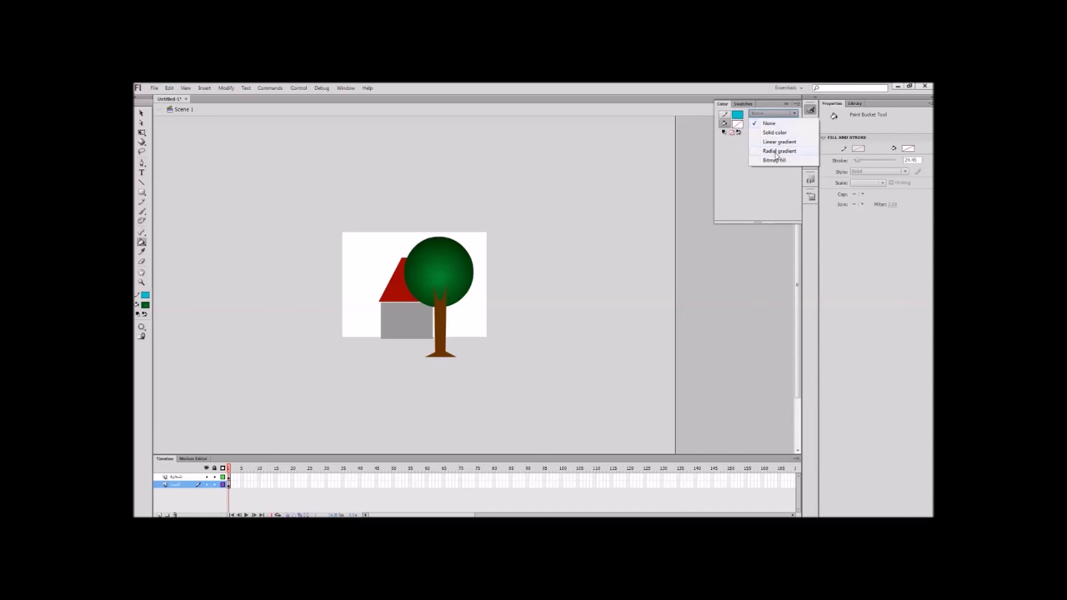
click(777, 151)
click(437, 270)
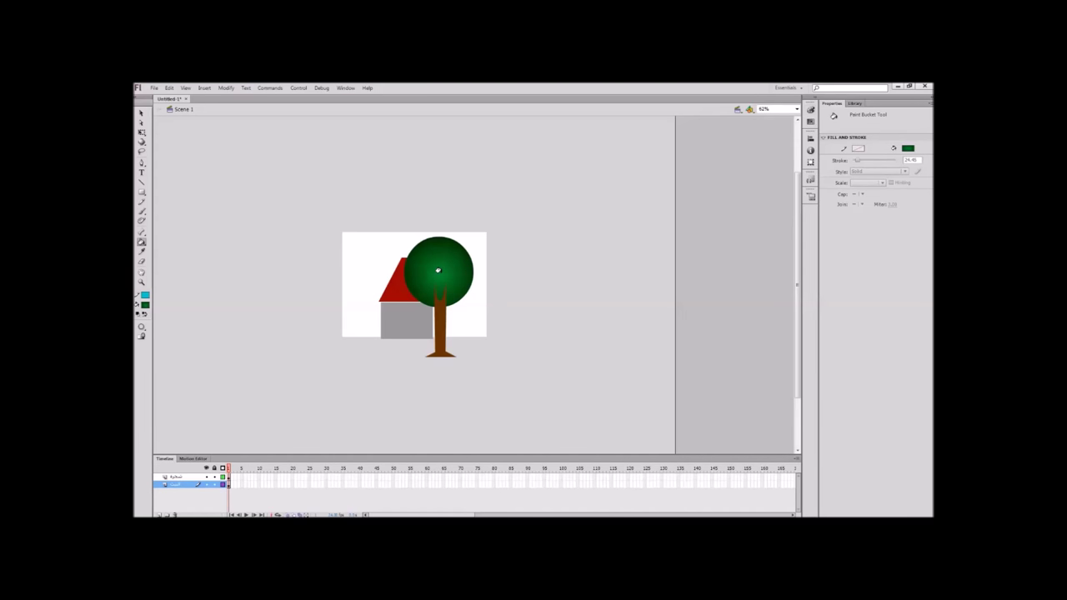
click(797, 109)
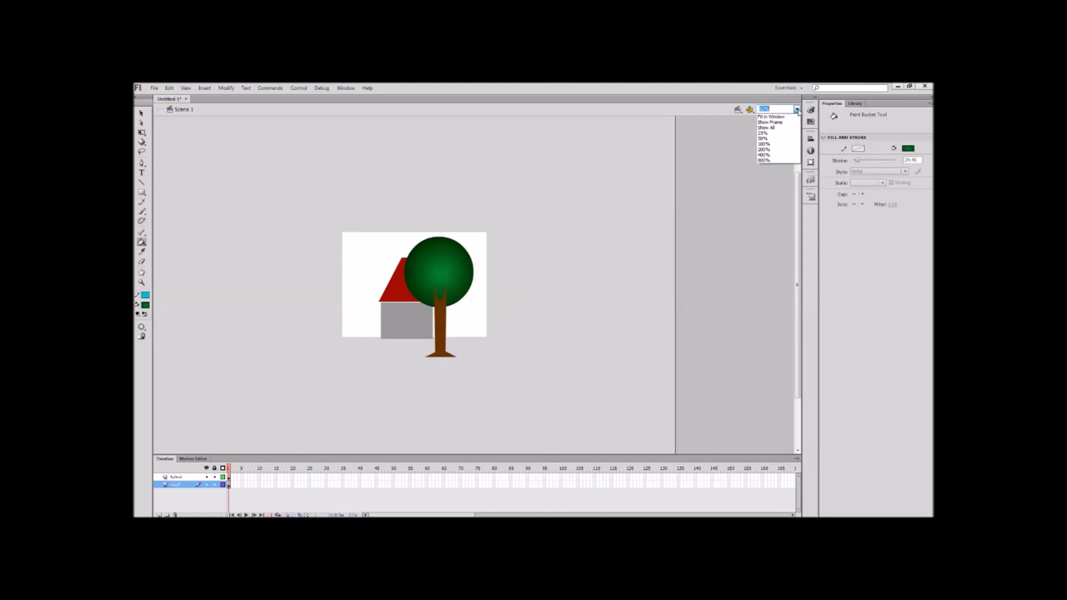
click(797, 110)
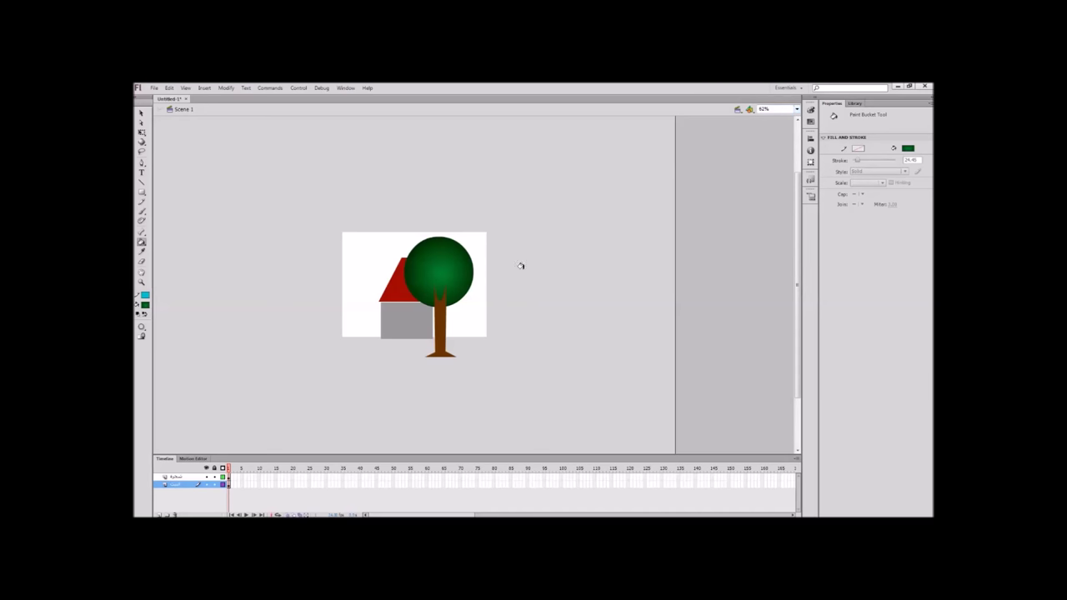